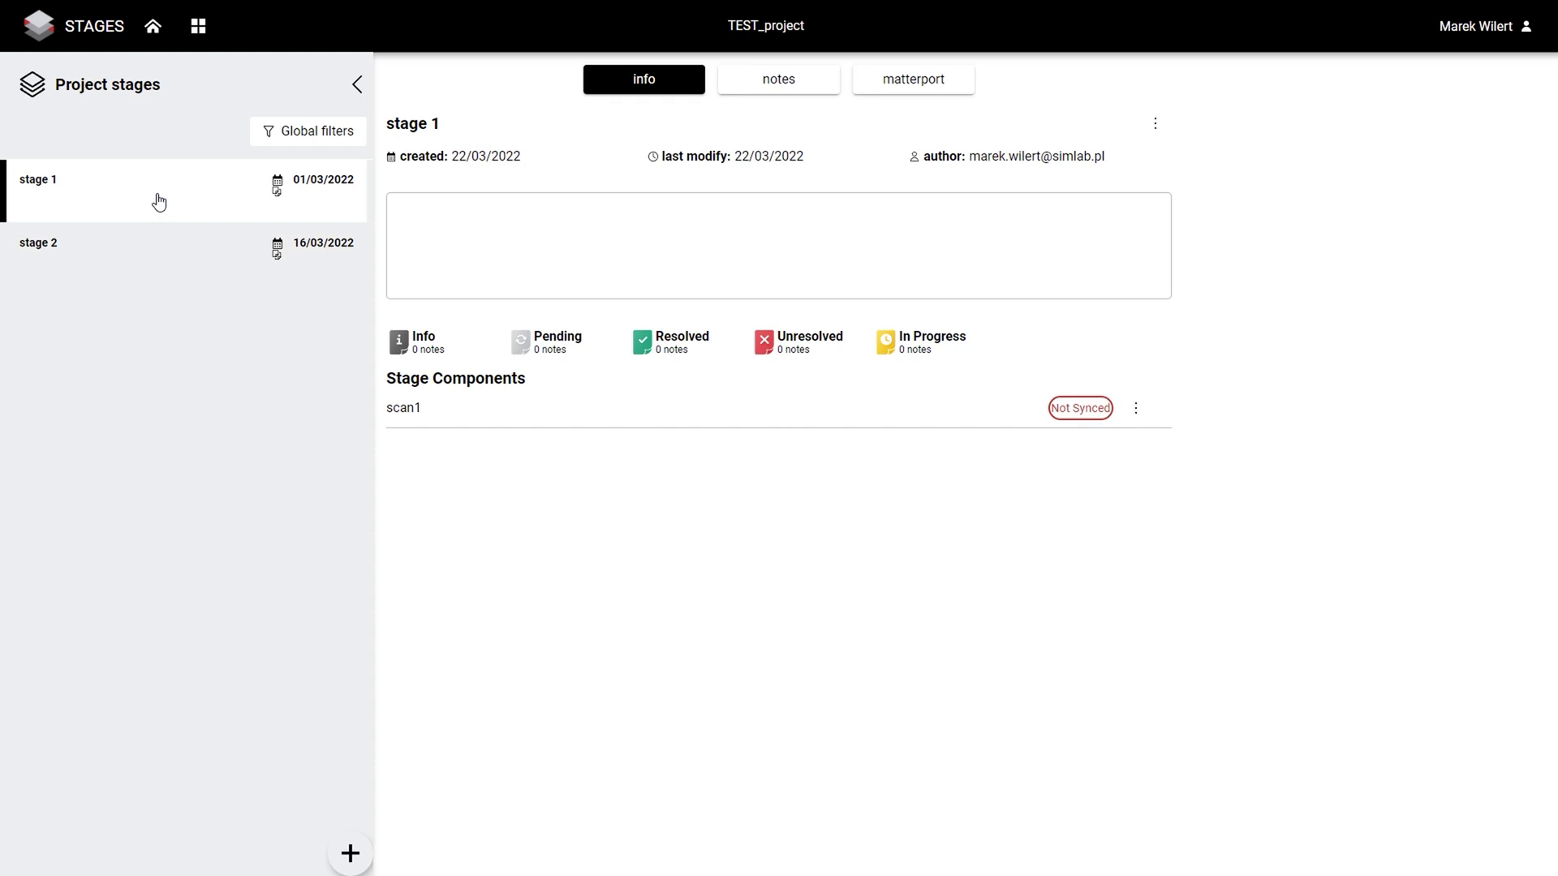
View stage 2, go back to stage 1, and open the options menu for scan1.
click(182, 275)
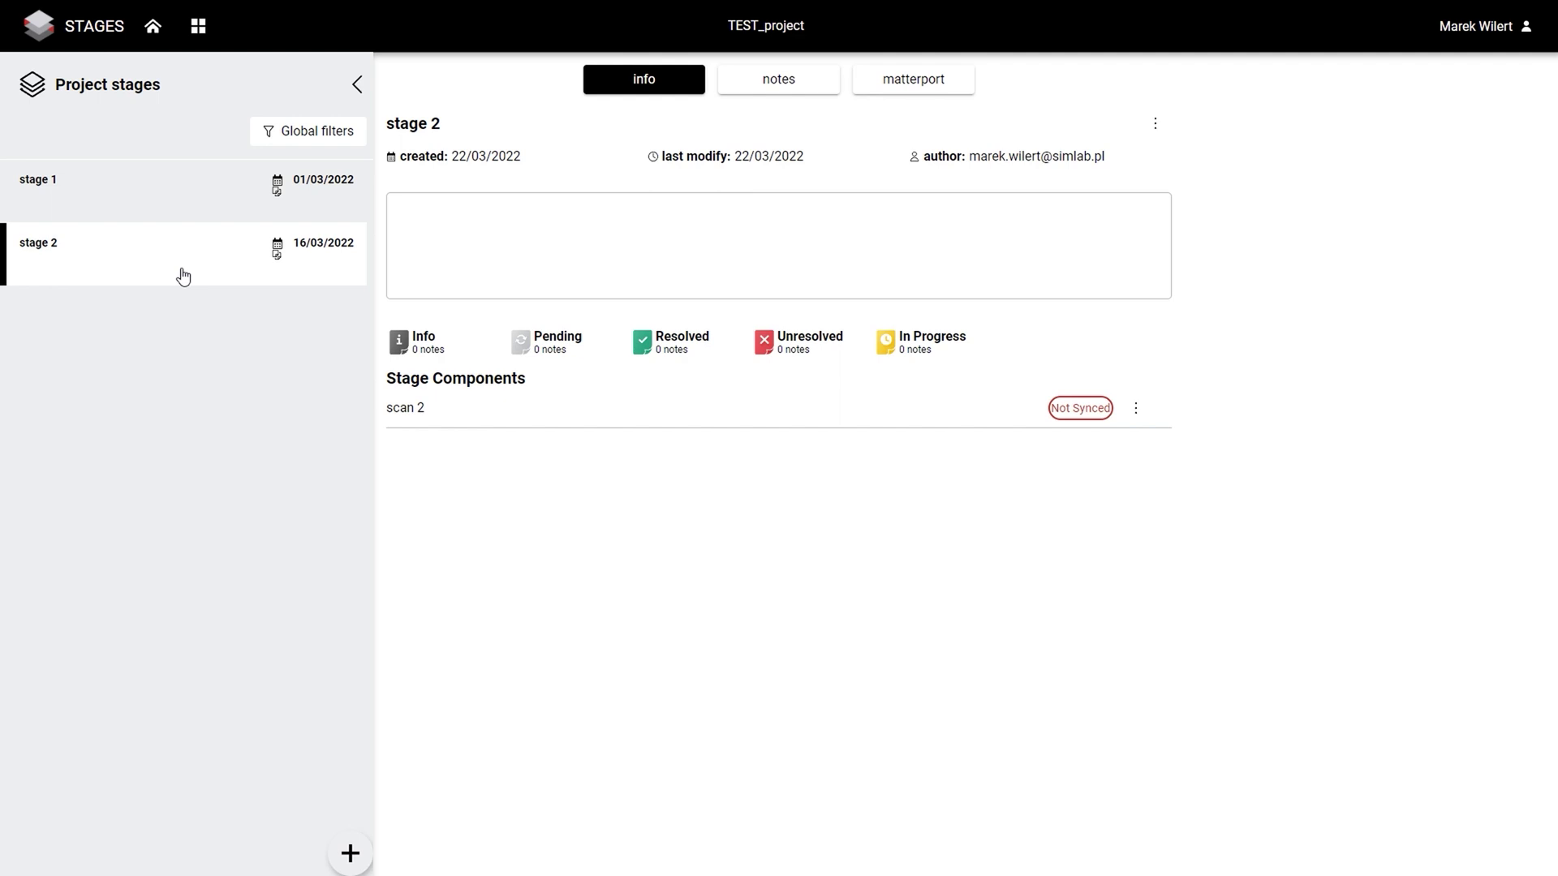
click(187, 213)
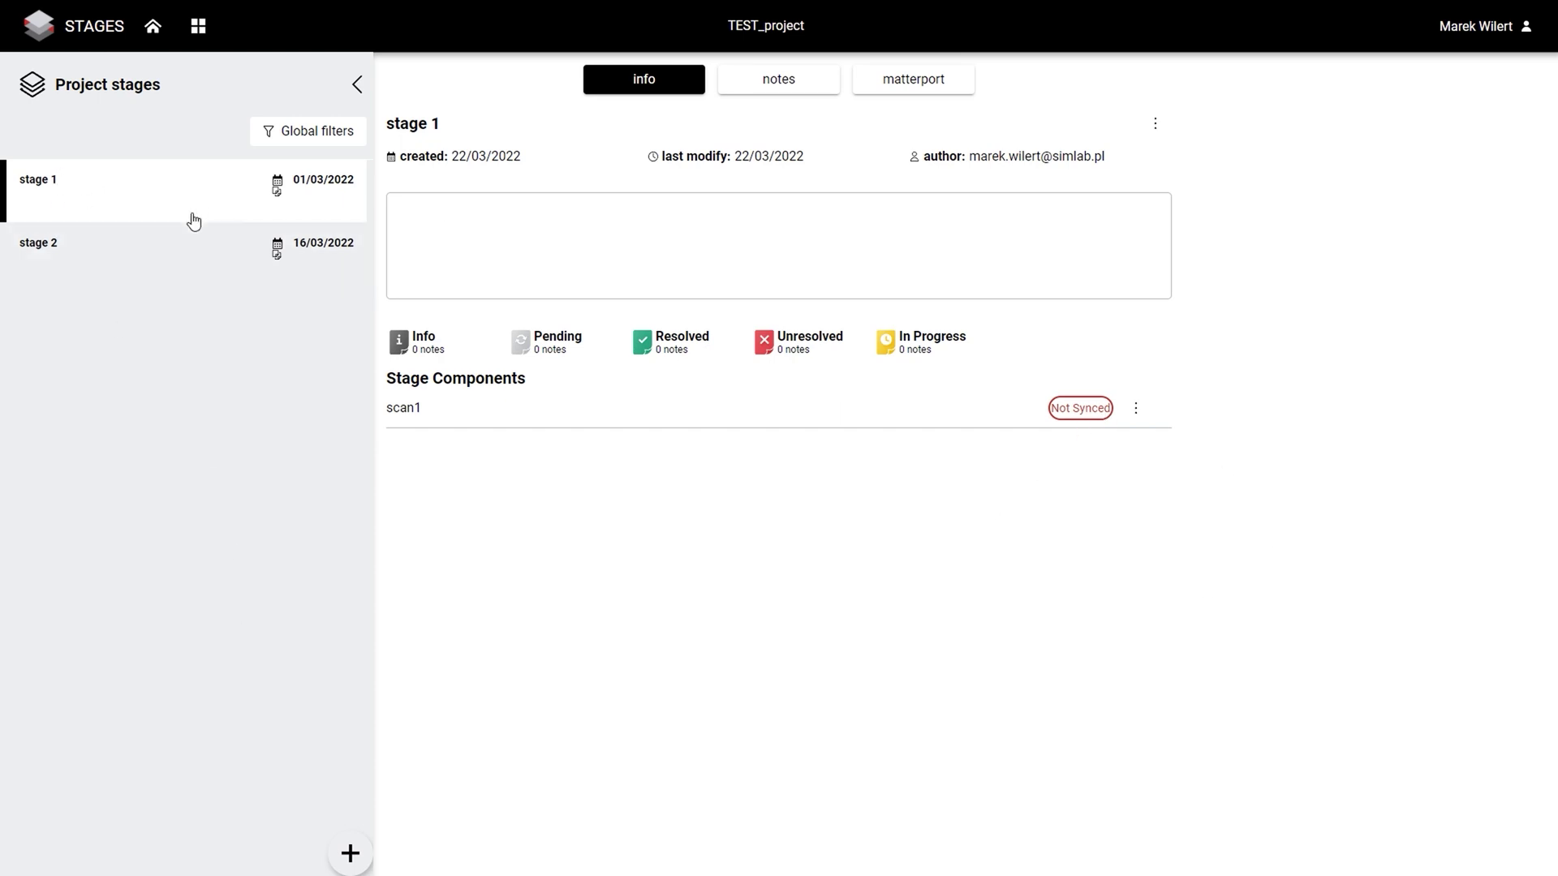
click(1135, 409)
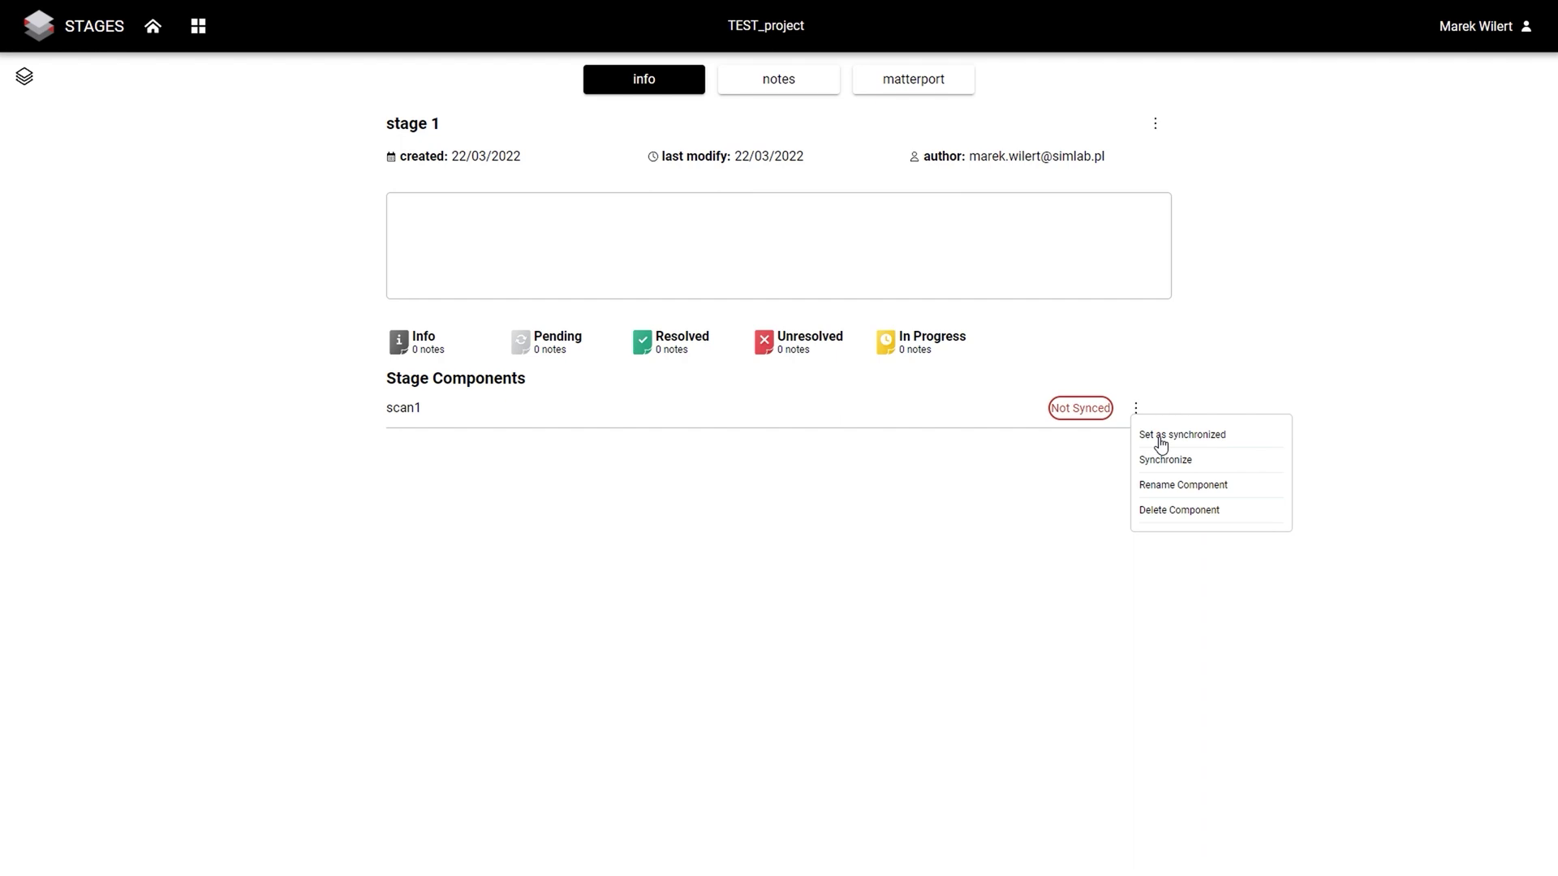
Mark stage 1's scan1 as synchronized and bring back the Project stages list.
click(1160, 438)
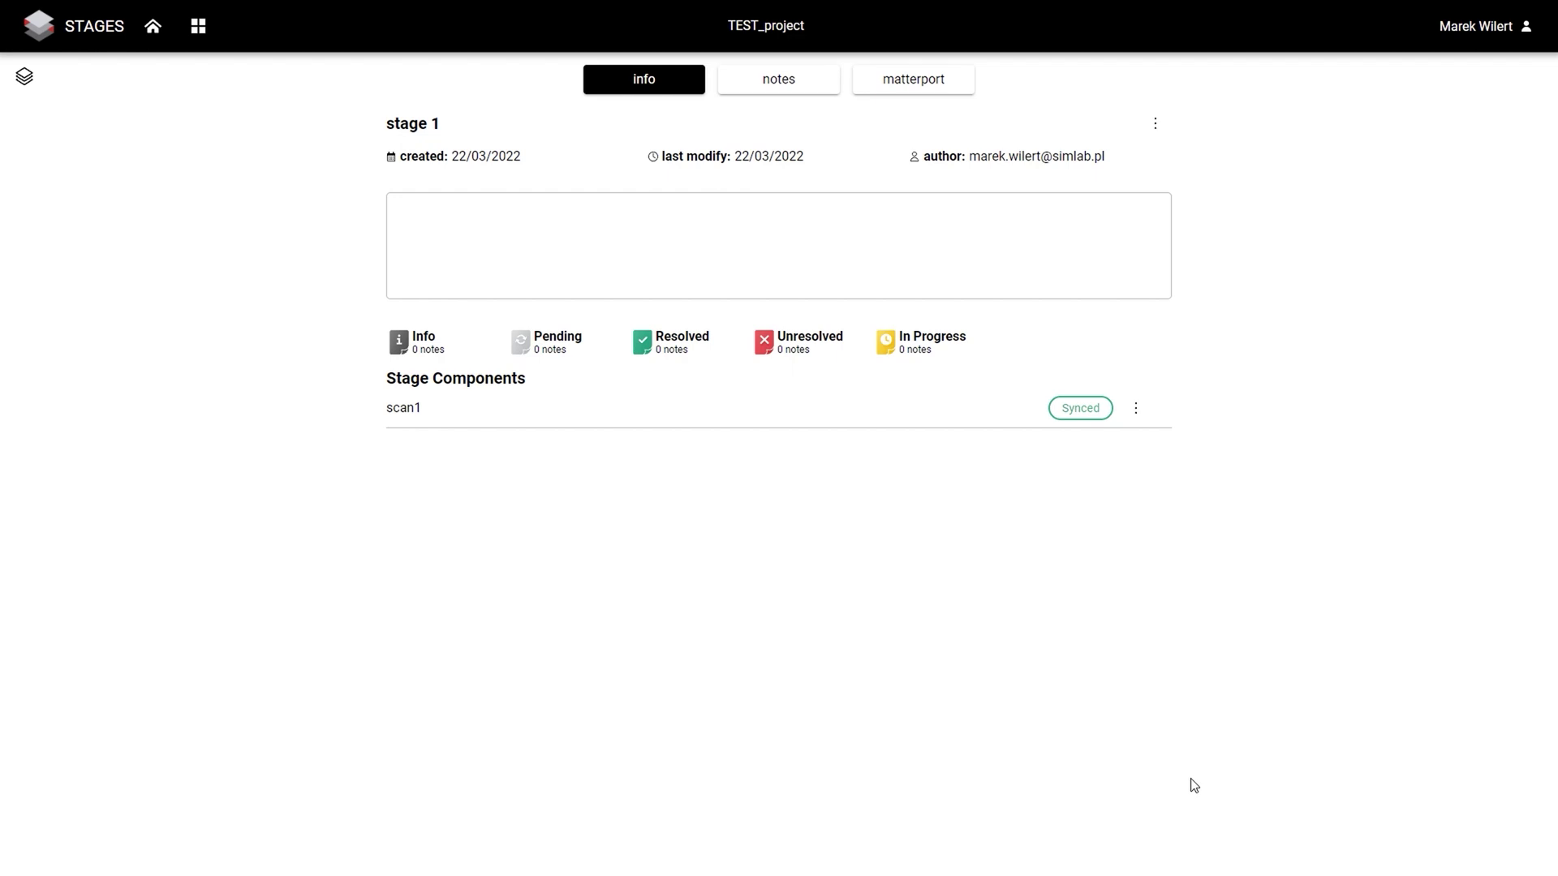
click(27, 91)
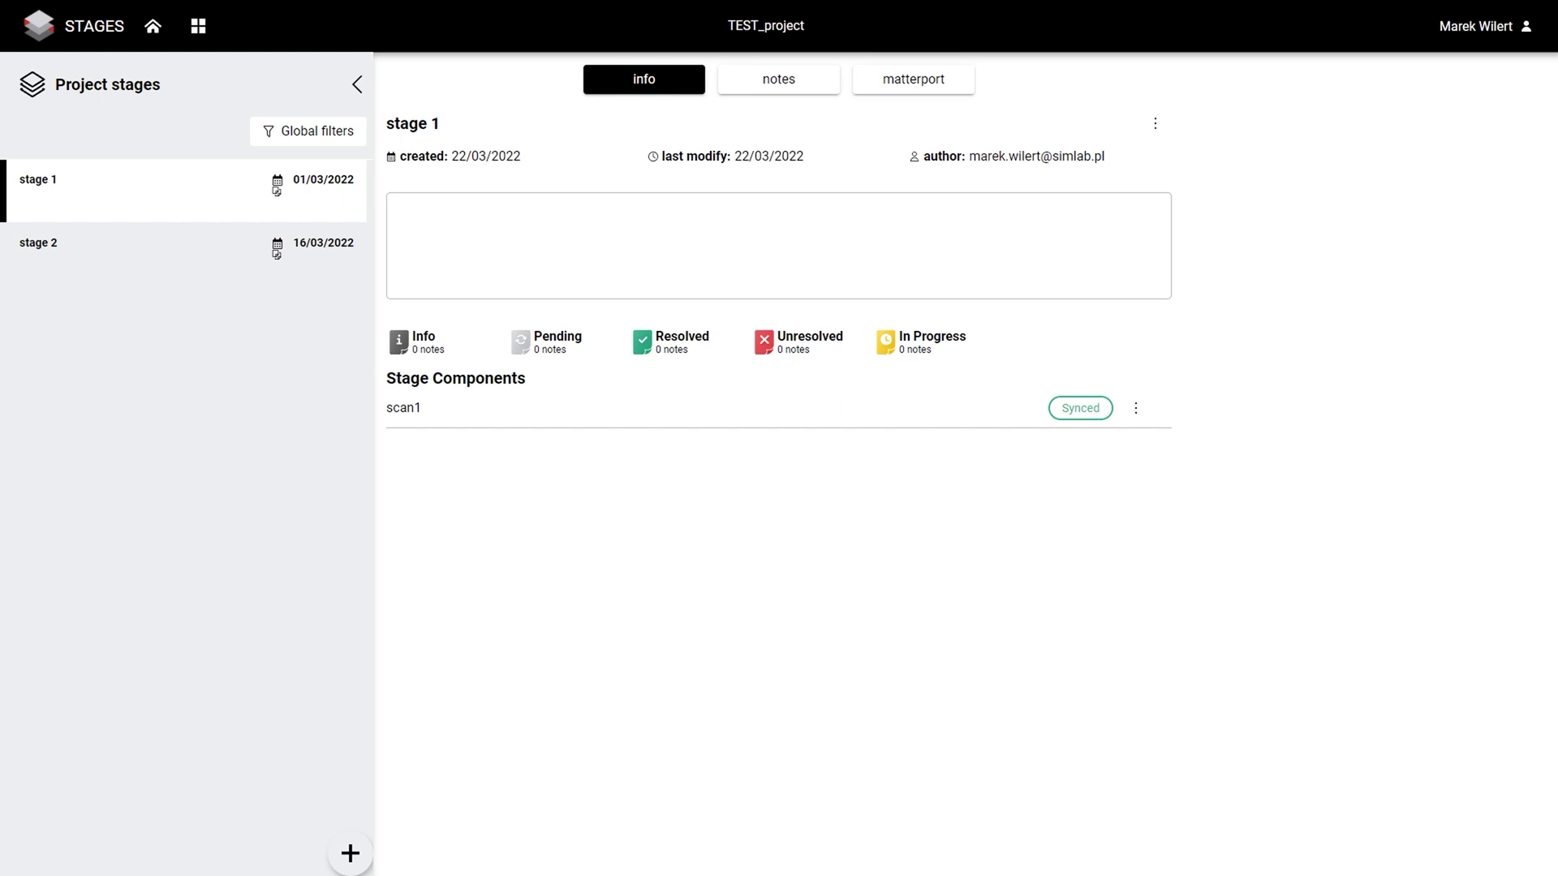
Start and confirm synchronization of stage 2's scan 2 from its options menu.
click(84, 261)
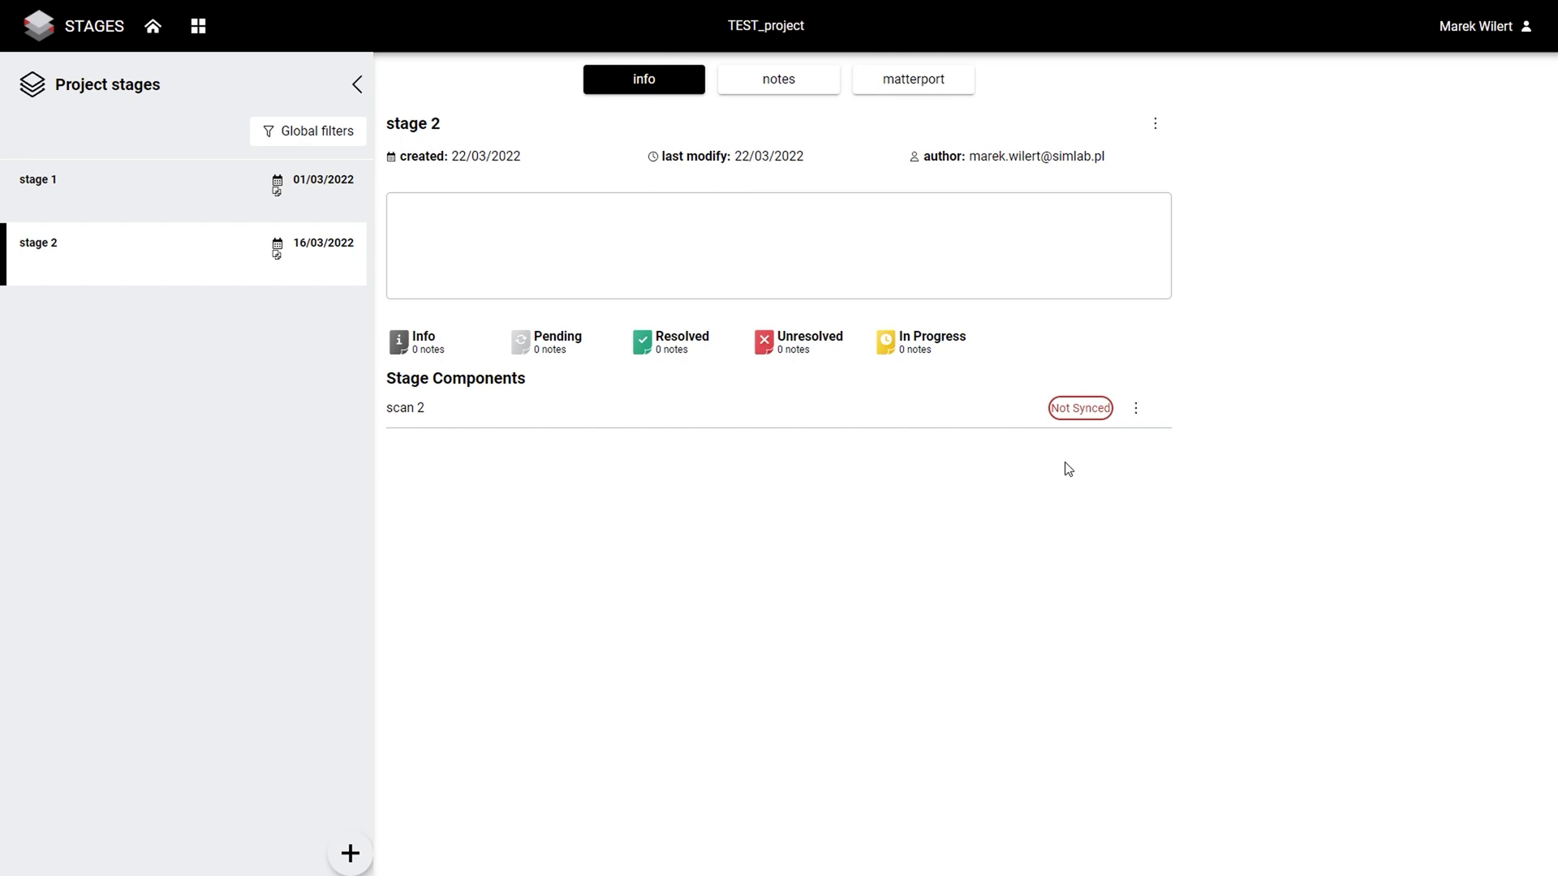
click(1136, 408)
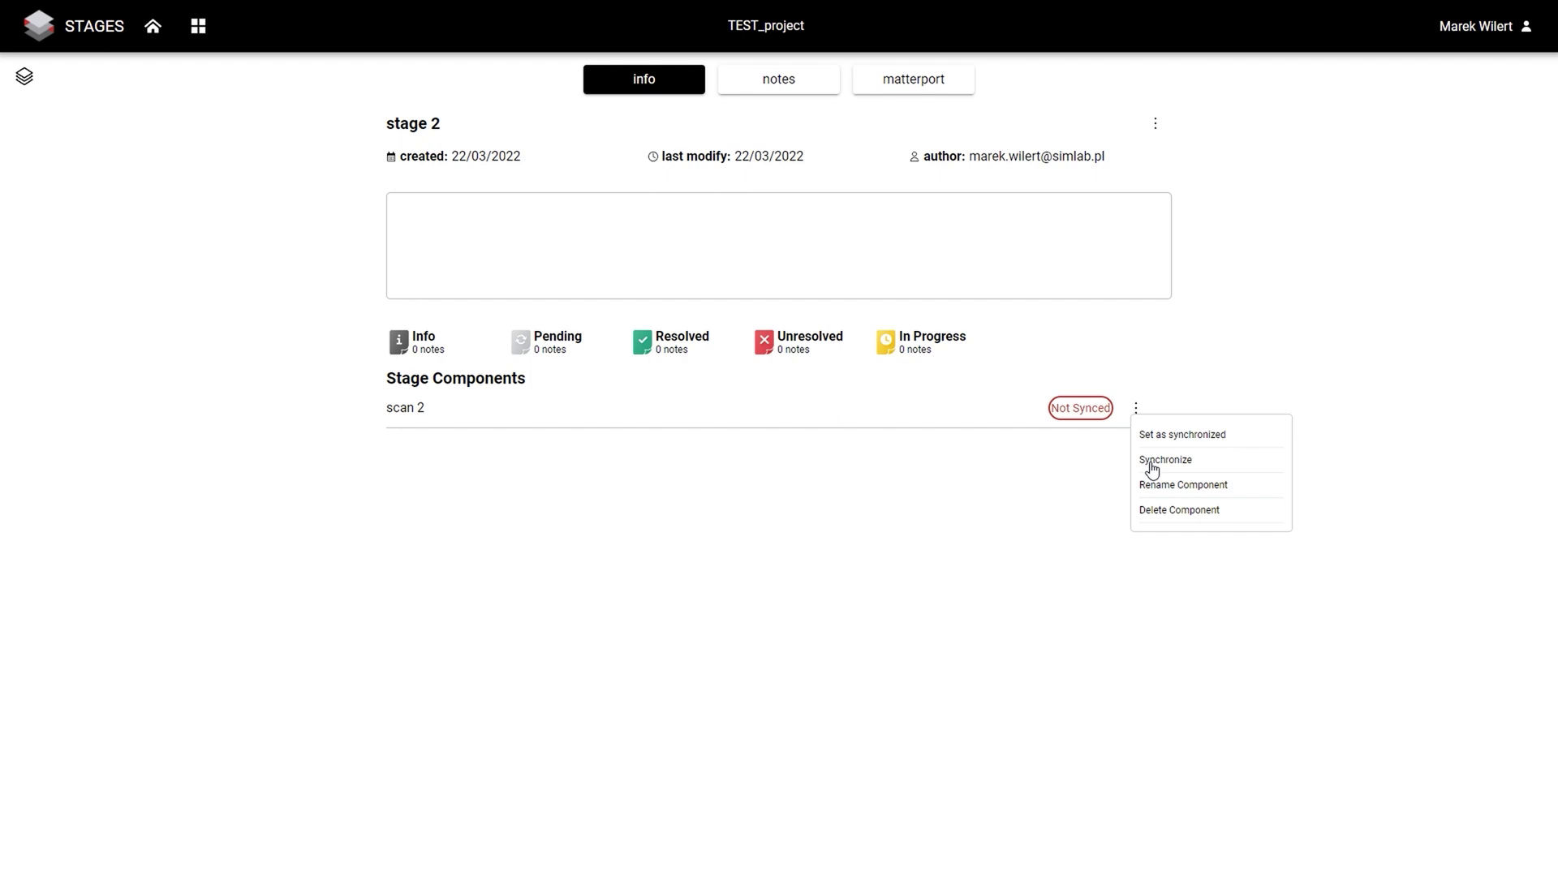
click(1160, 460)
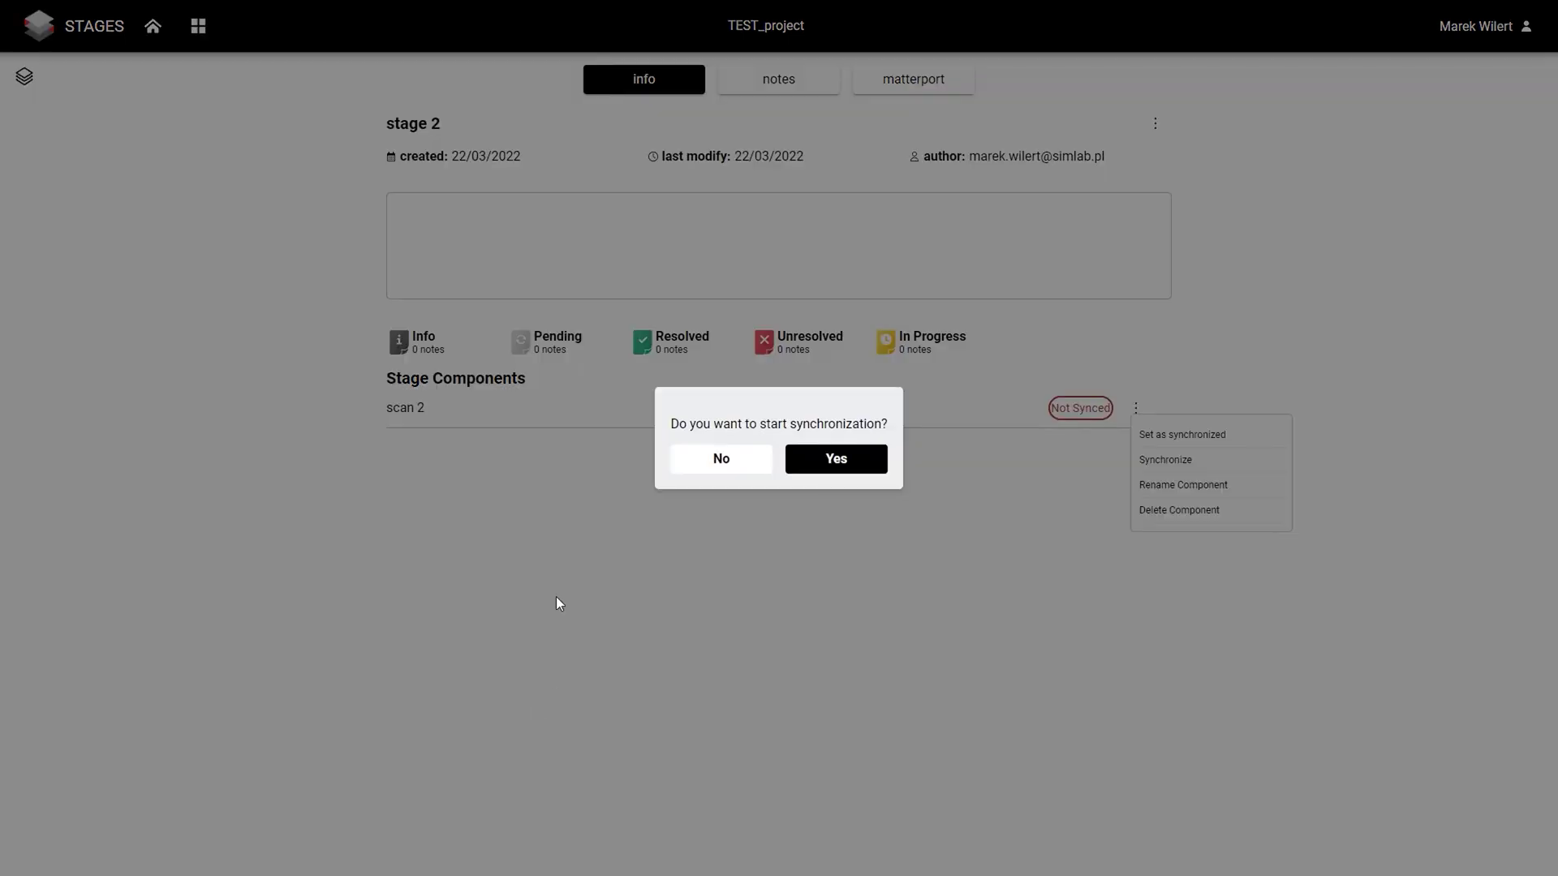
click(845, 471)
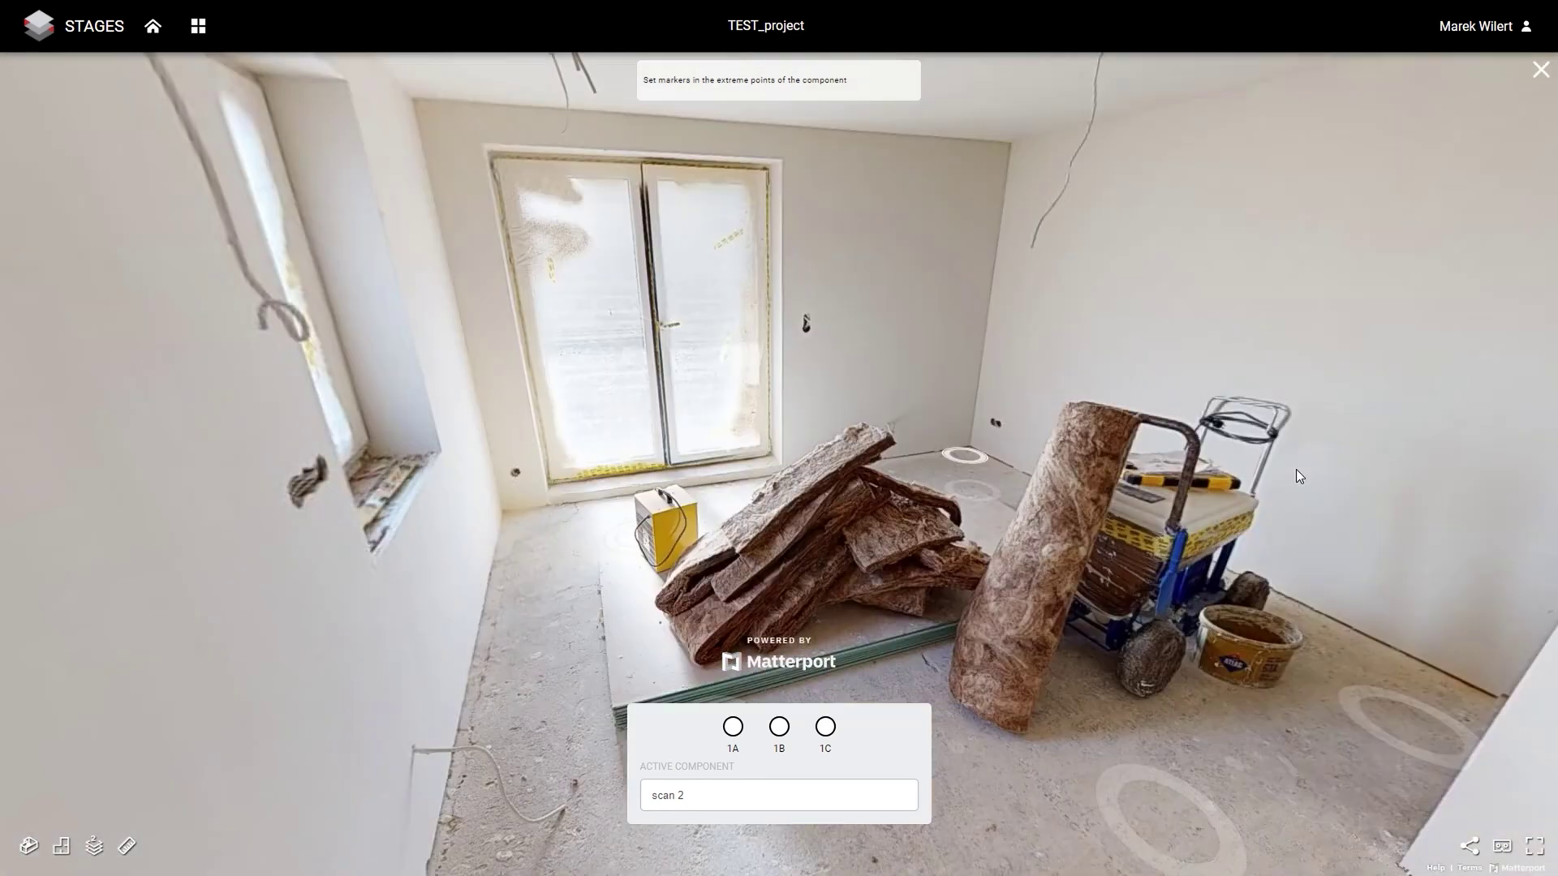
Turn and walk through scan 2's tour to face the plastic-covered double window.
drag(1296, 469, 894, 555)
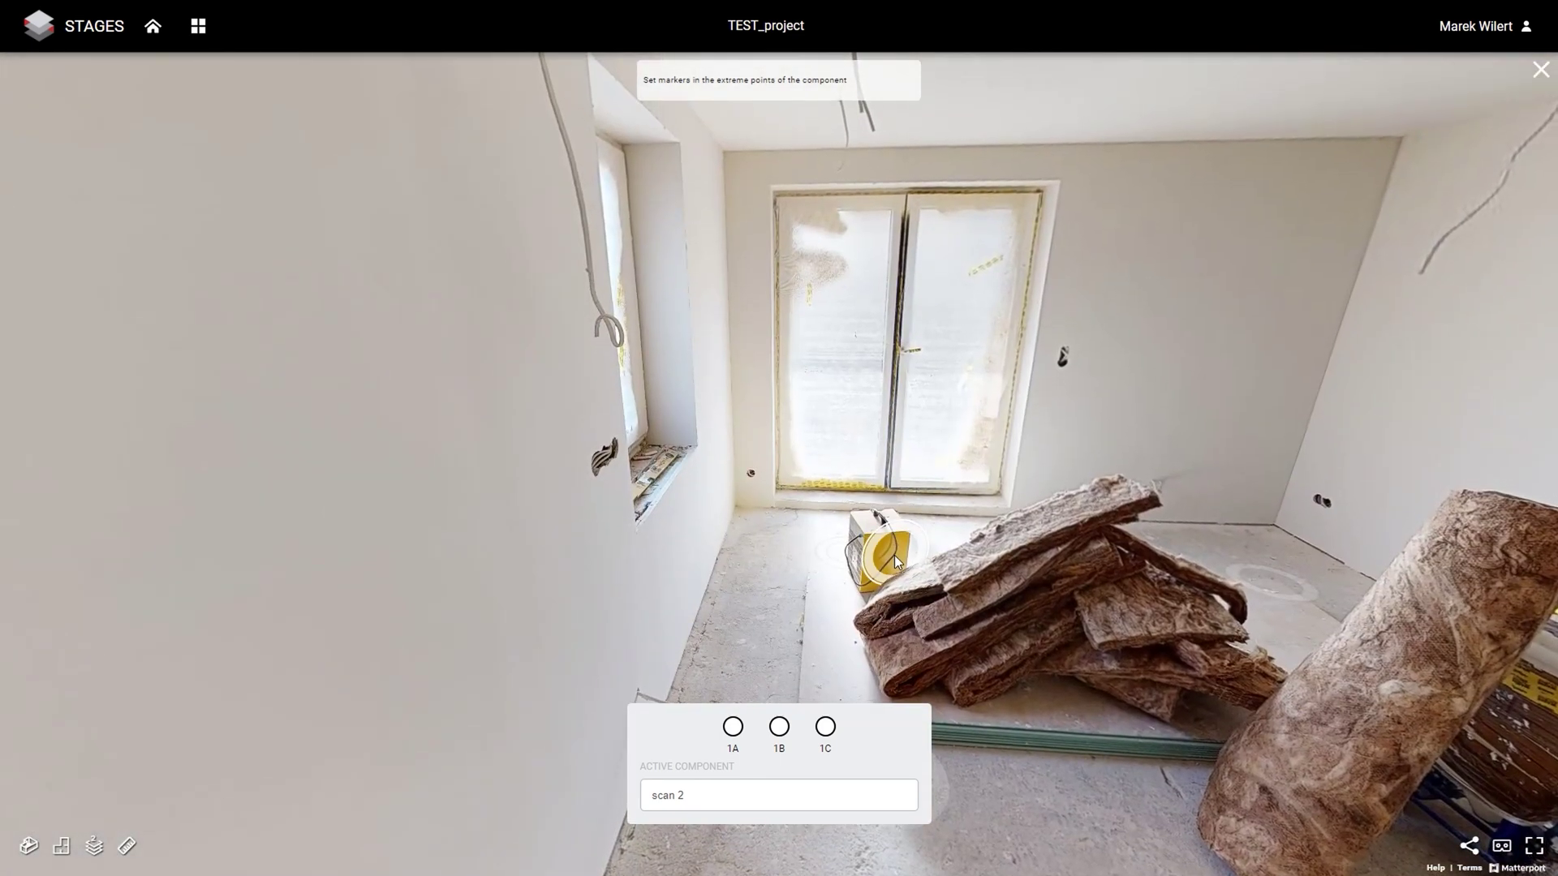
click(894, 555)
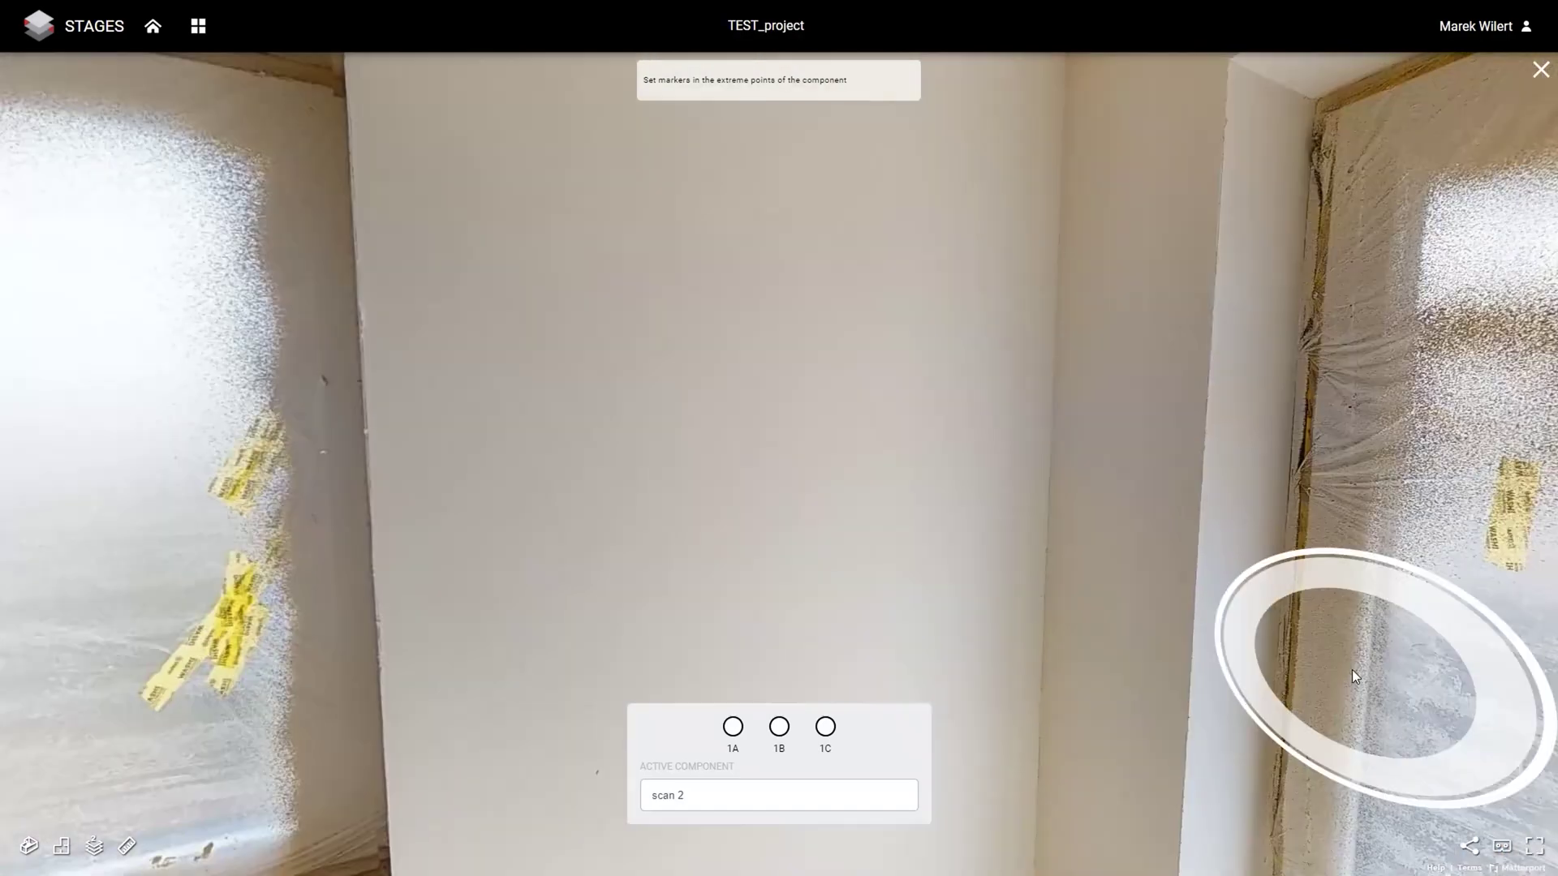
drag(515, 546, 805, 514)
click(801, 508)
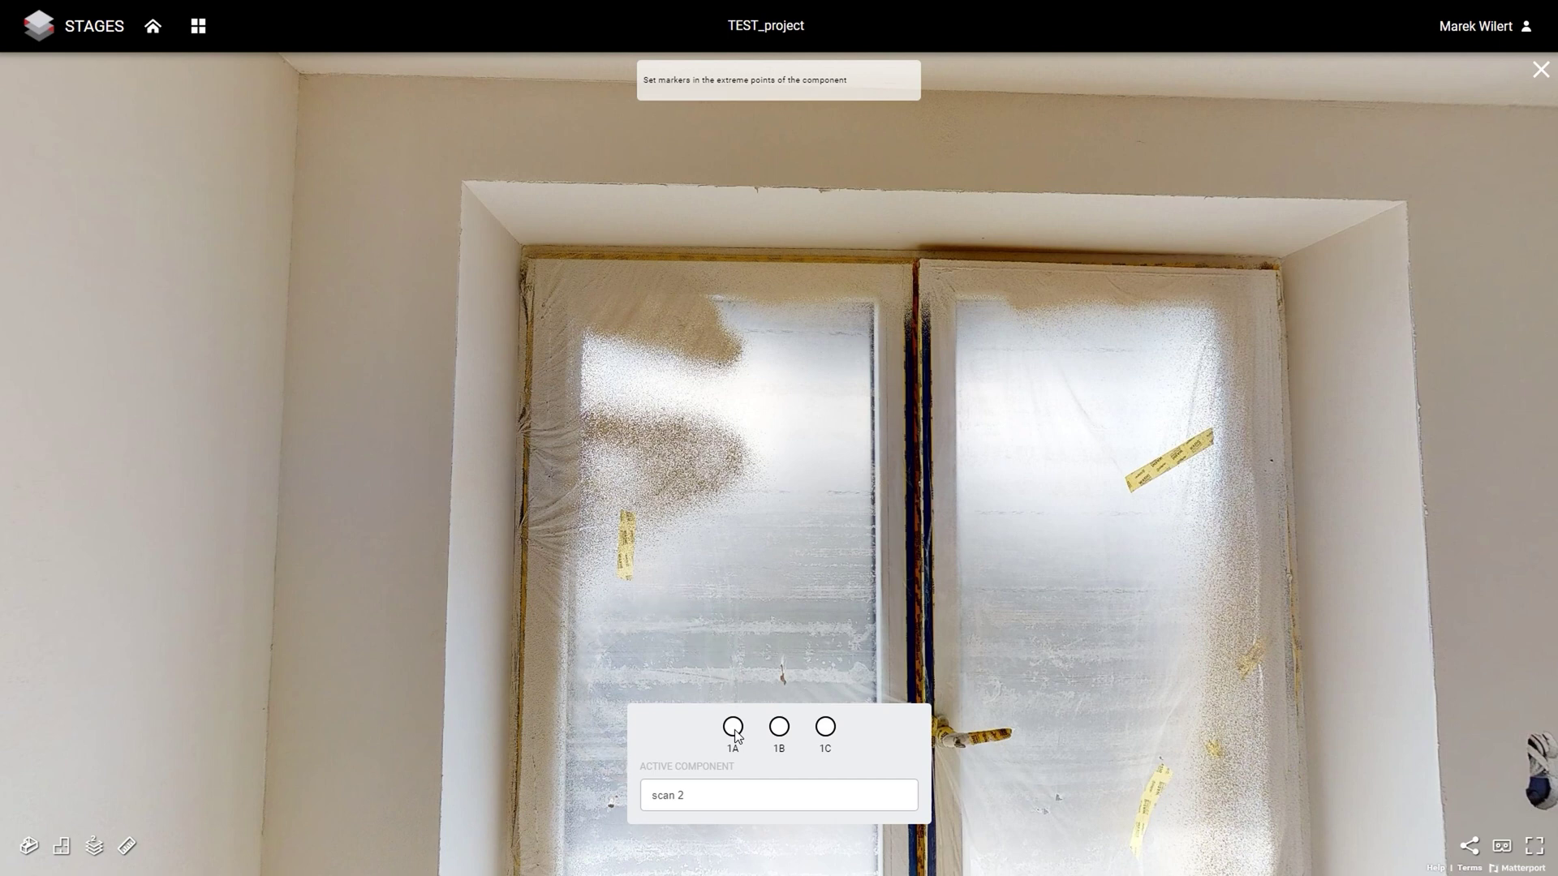
Pin marker 1A on the window frame, then walk down the hallway and pin 1B on the niche wall.
click(733, 727)
click(877, 312)
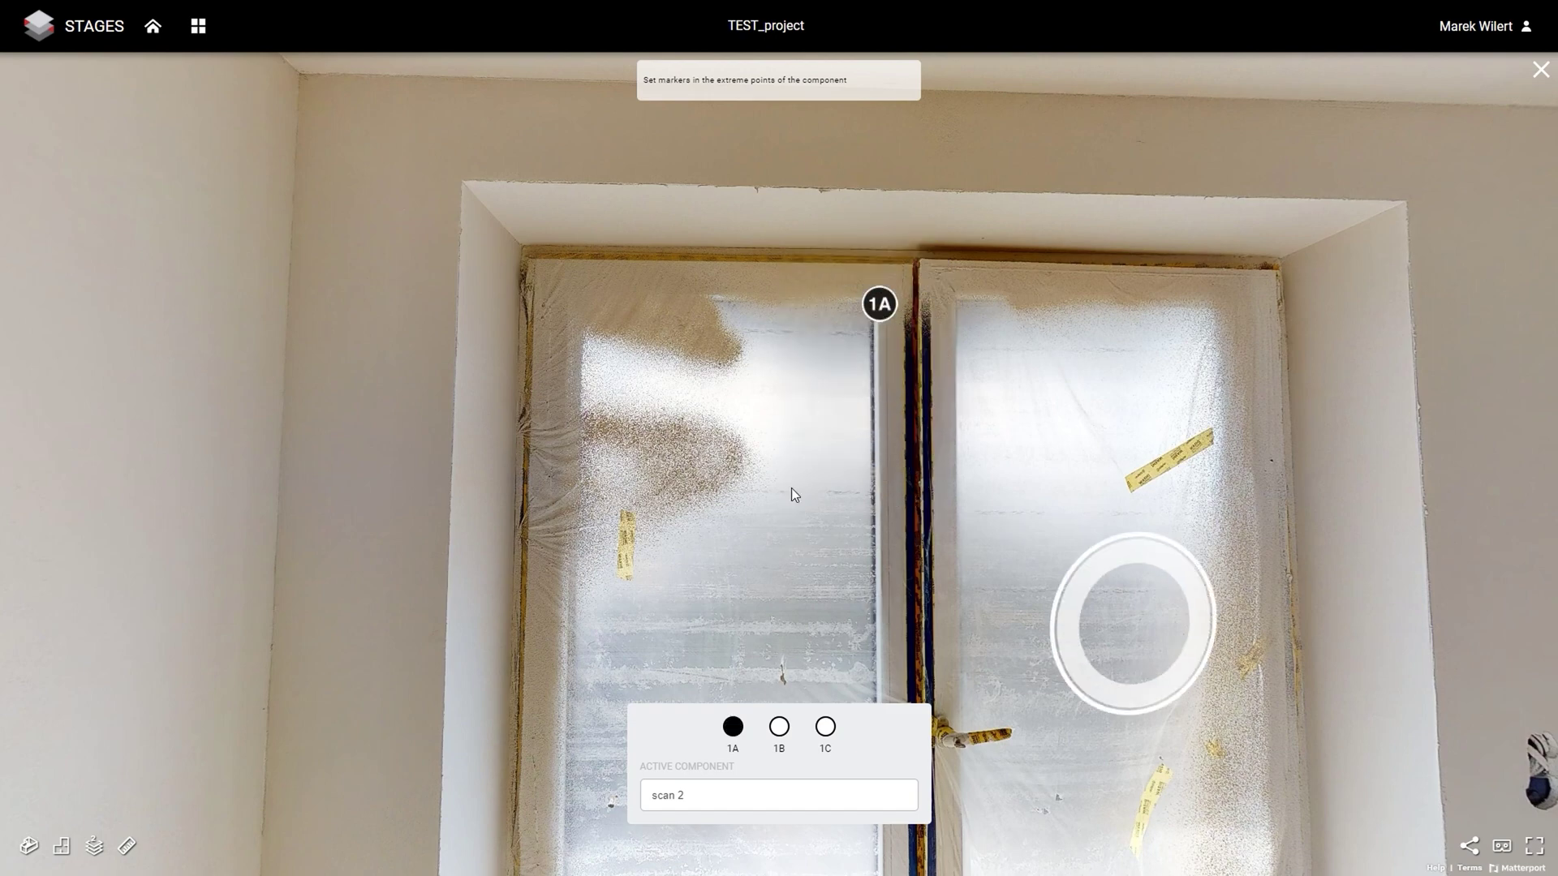
click(1147, 625)
click(1394, 578)
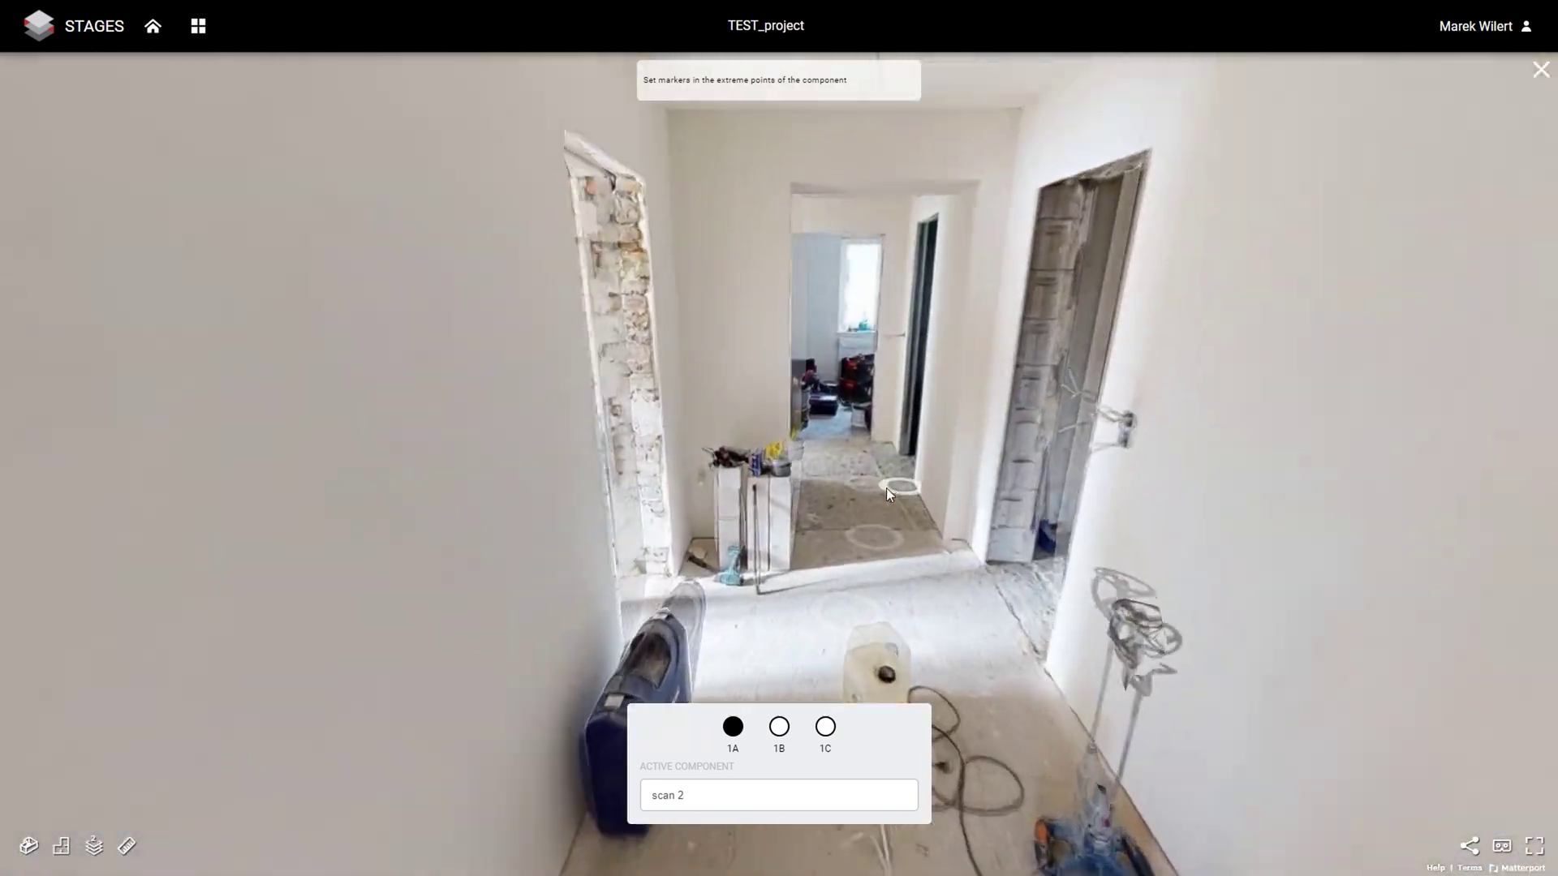
click(886, 489)
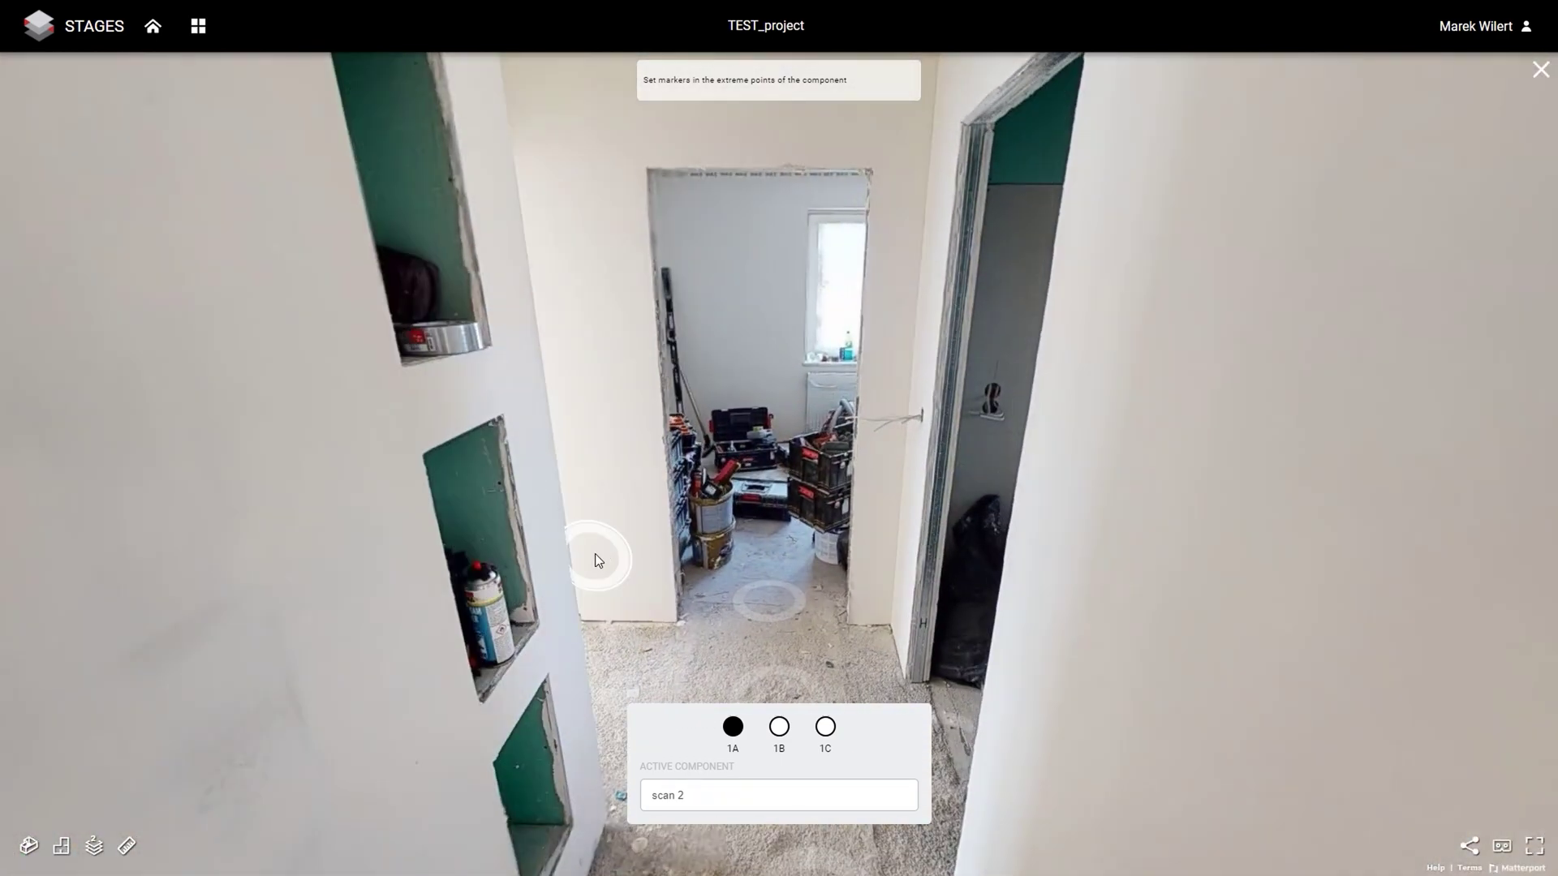
click(597, 559)
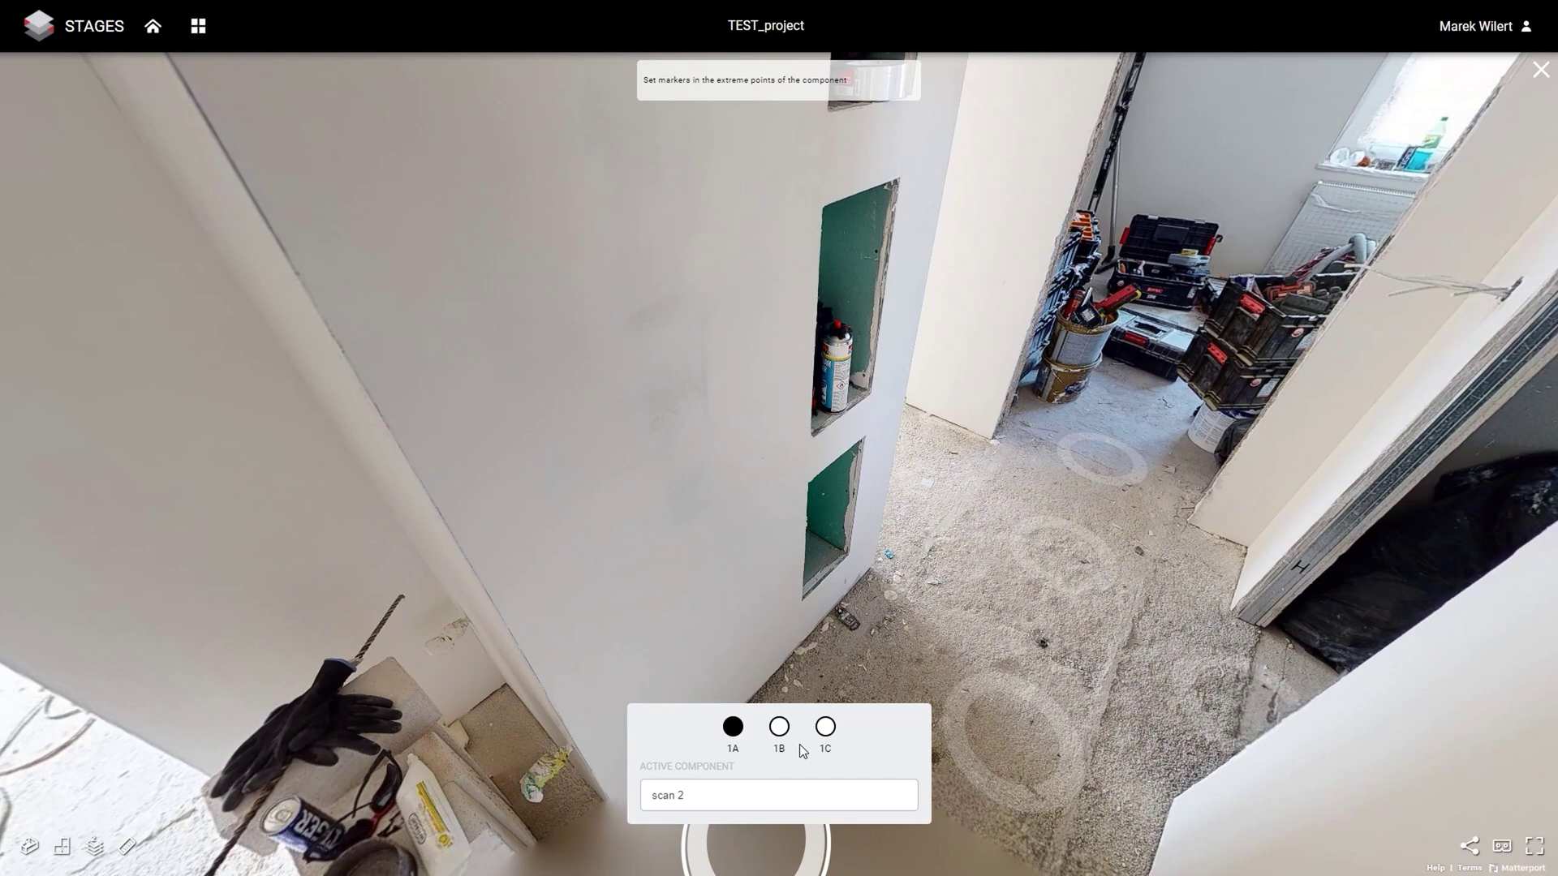
click(778, 727)
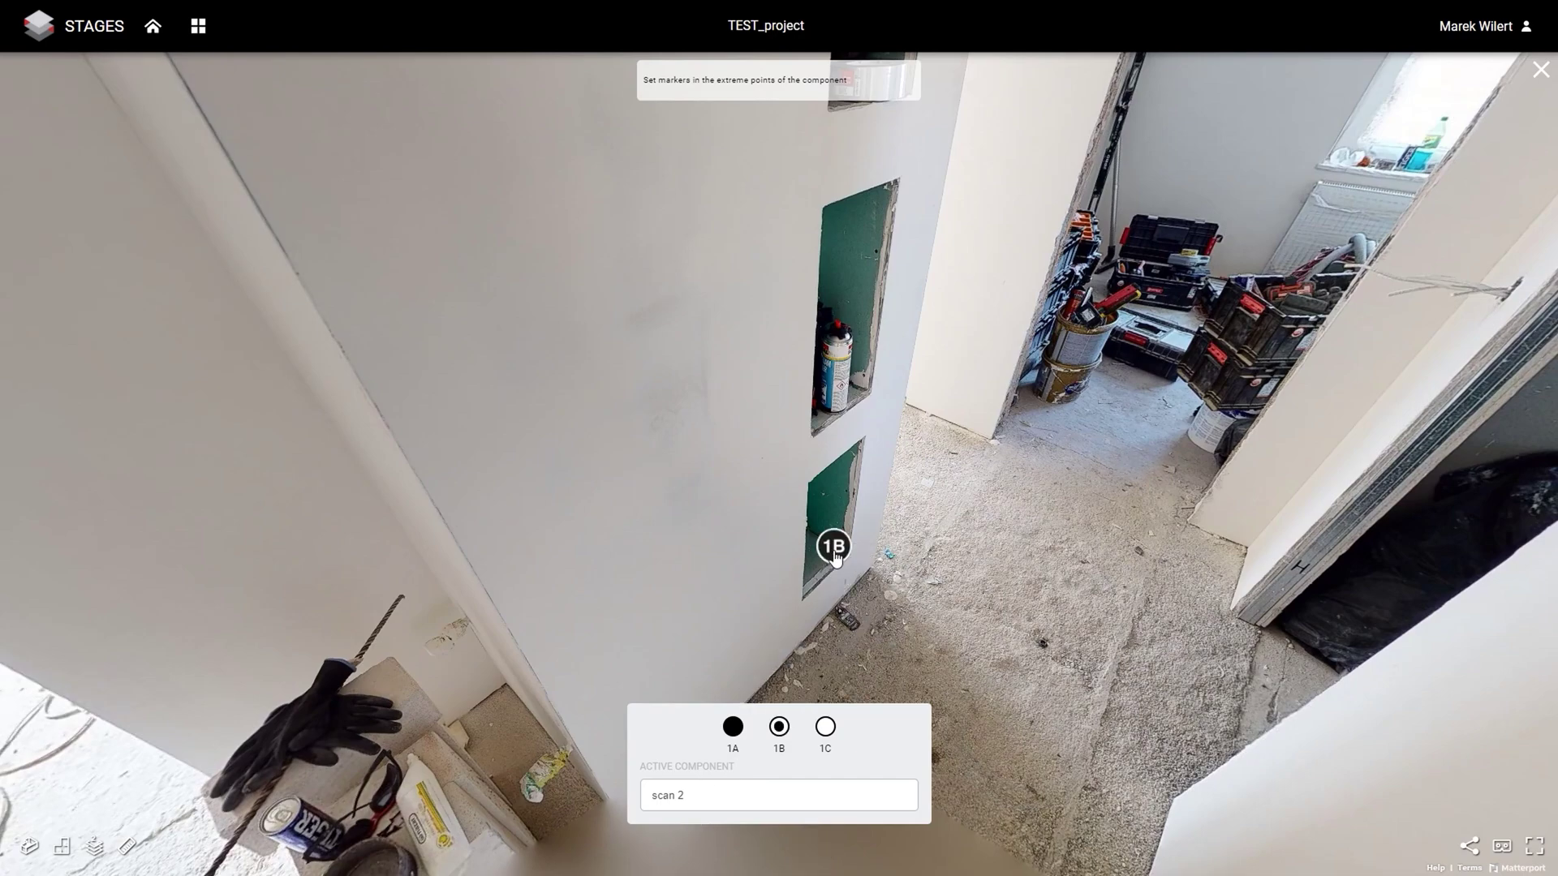
click(835, 557)
Walk into the far room and pin marker 1C at the window's top corner.
click(916, 676)
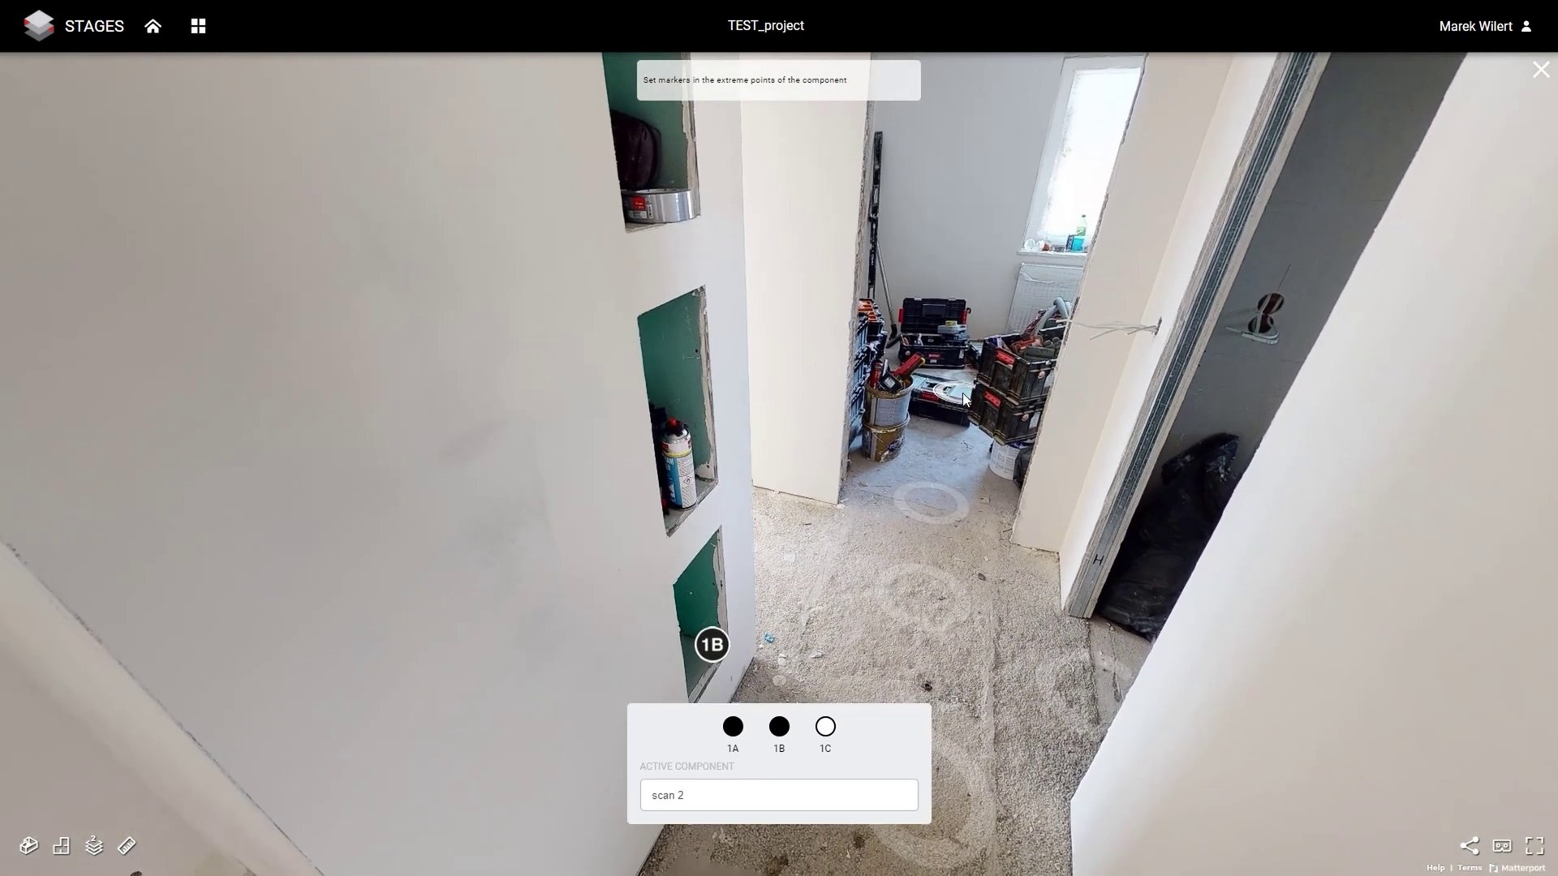
click(962, 393)
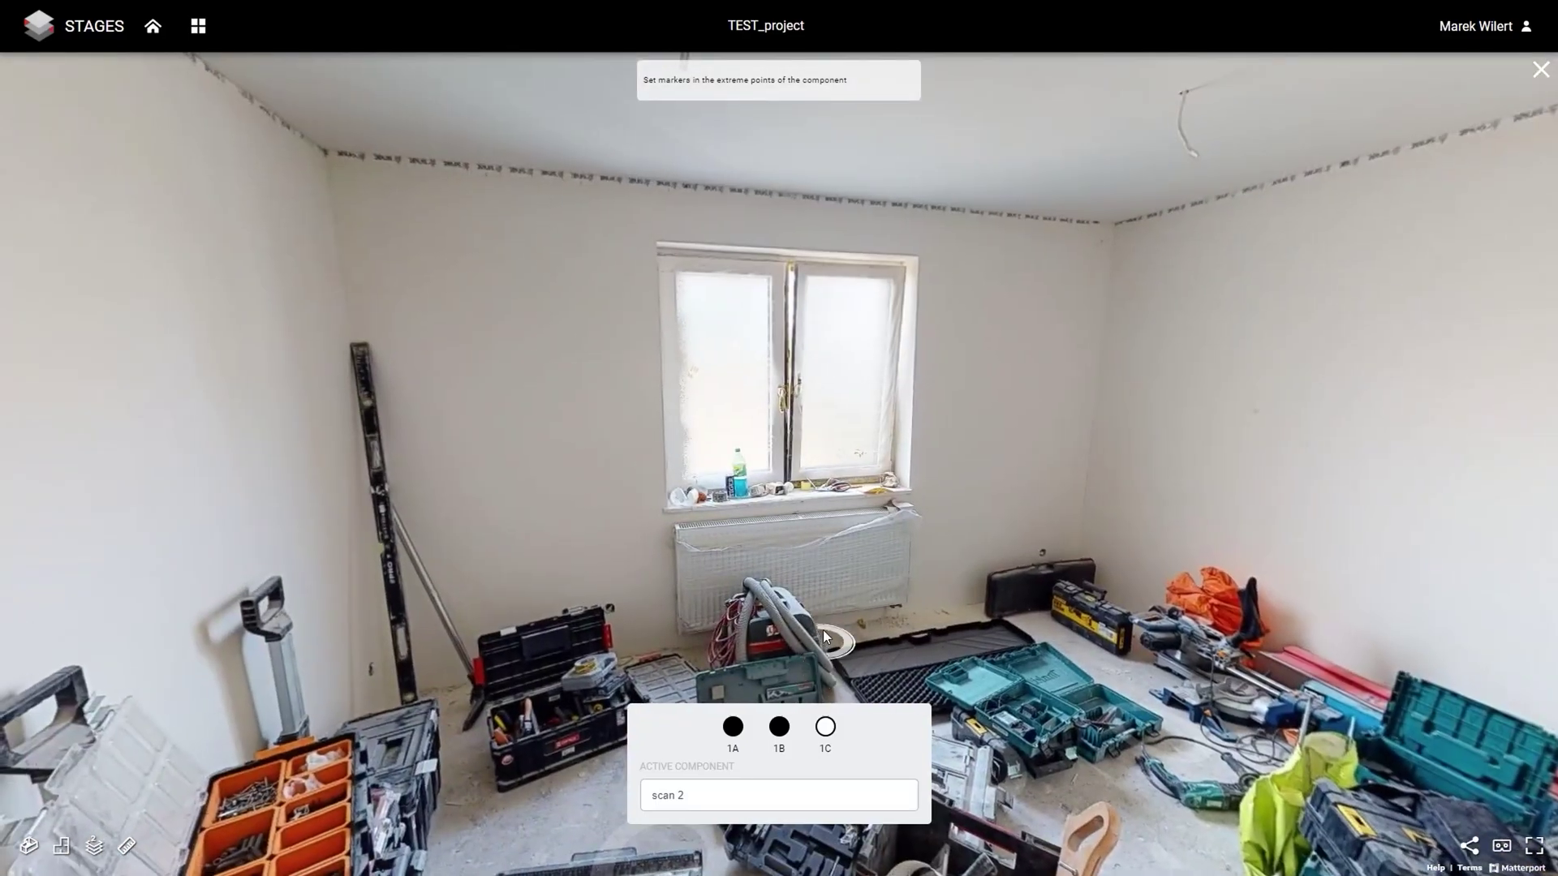
click(825, 726)
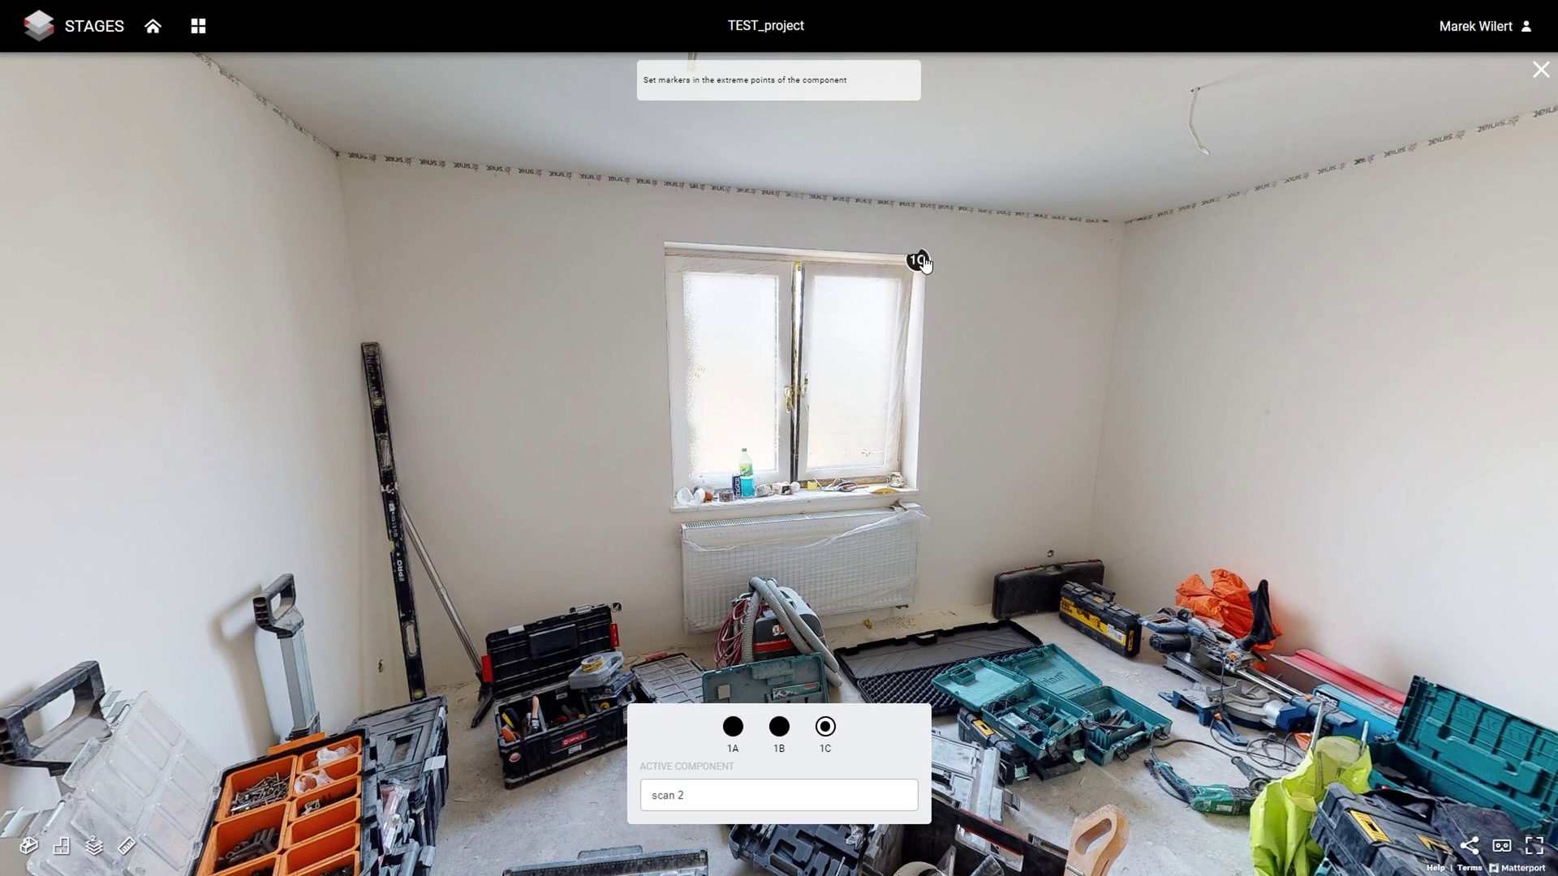
click(923, 258)
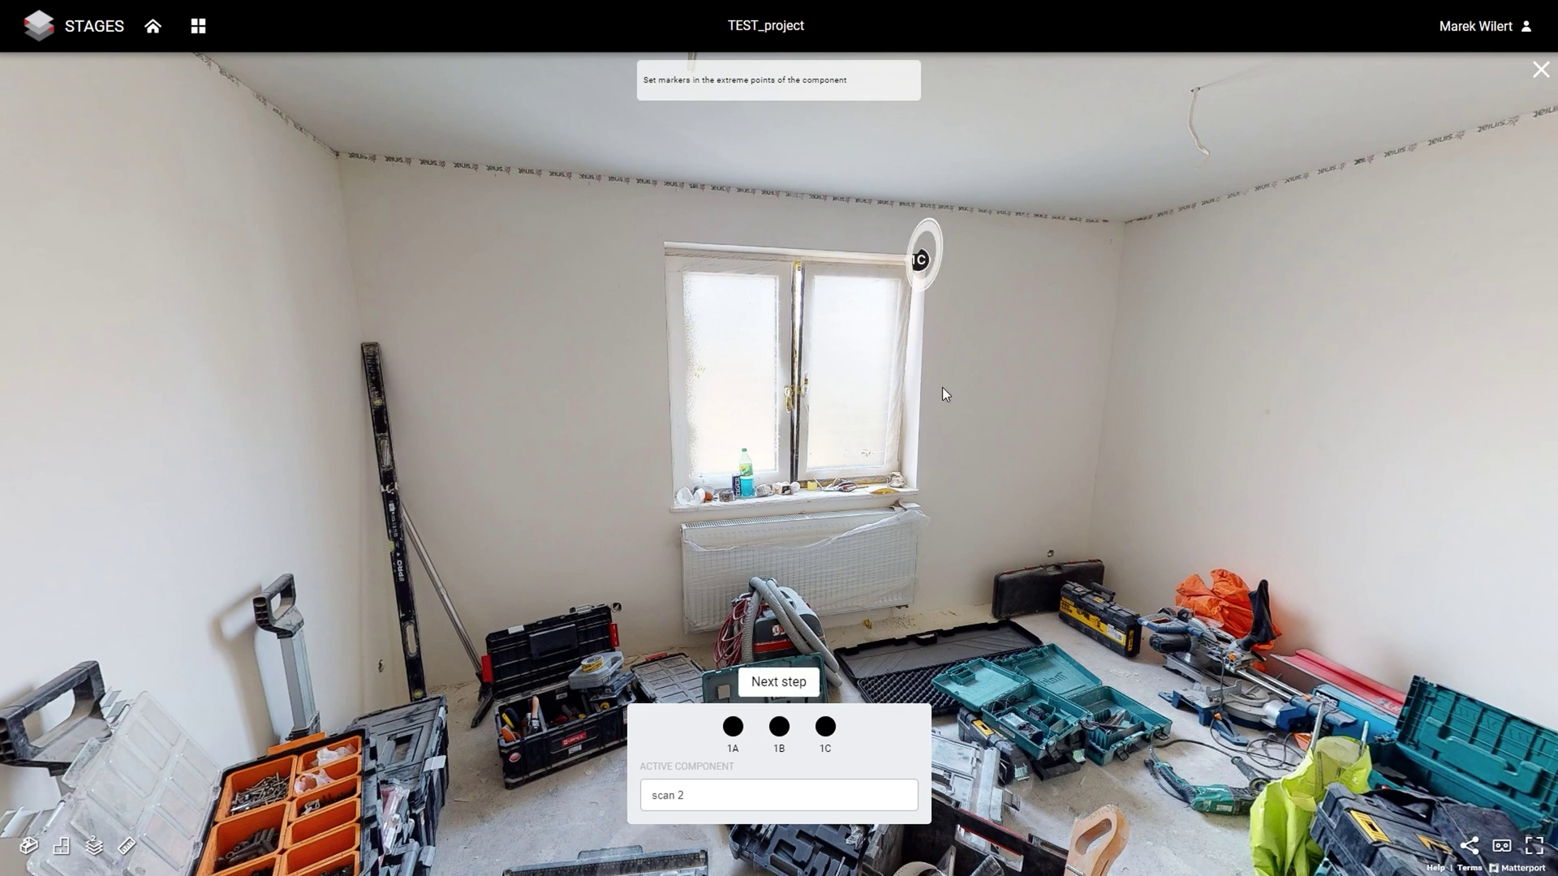
Advance to the reference step and accept stage 1's scan1 as the reference component.
click(793, 683)
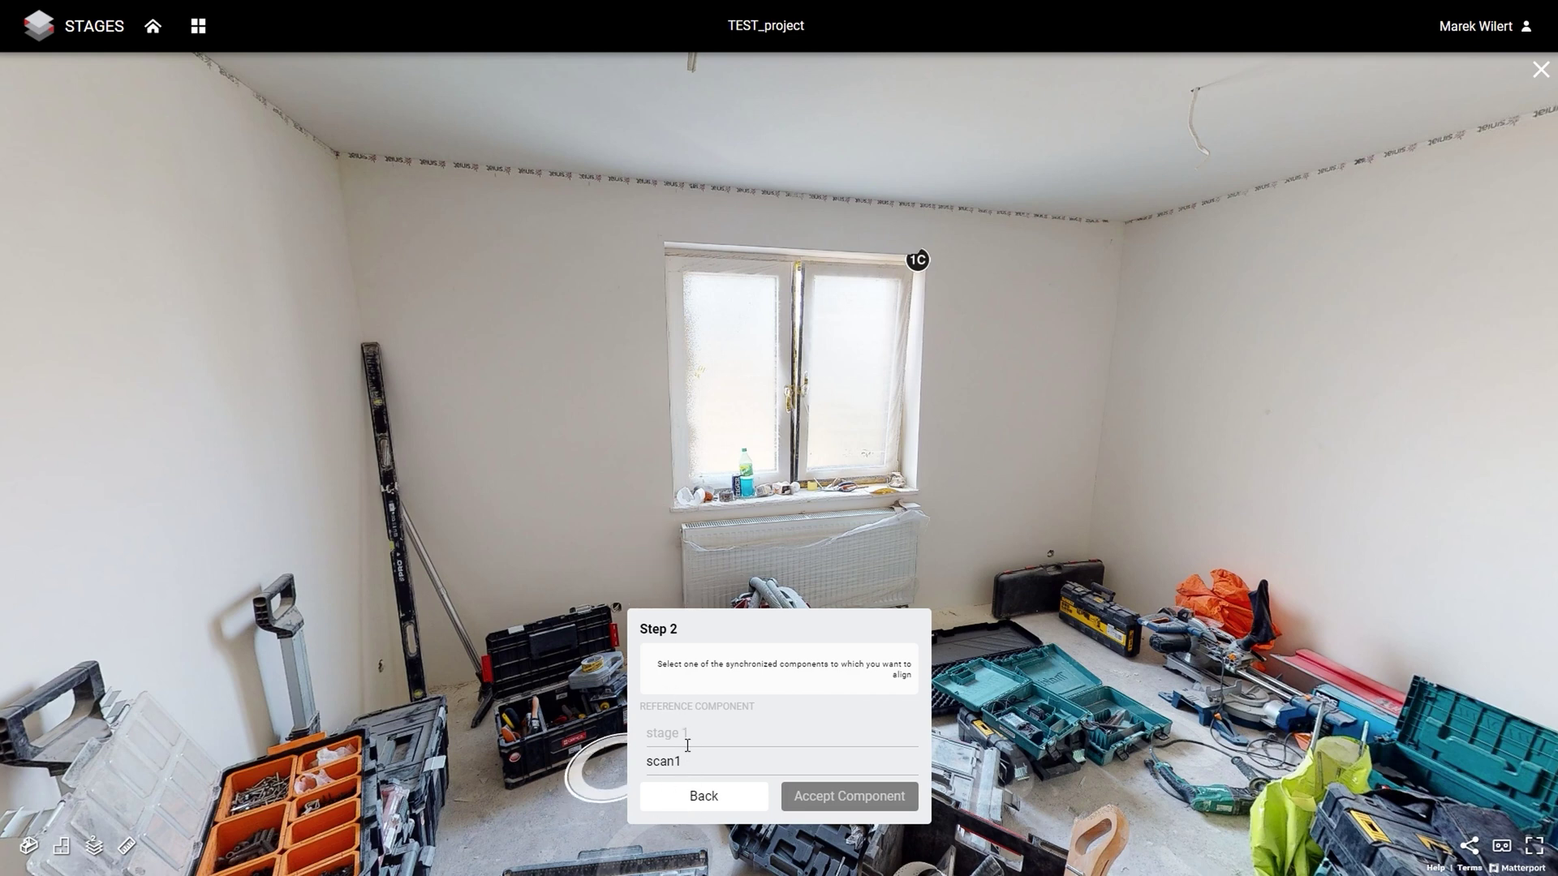
click(669, 767)
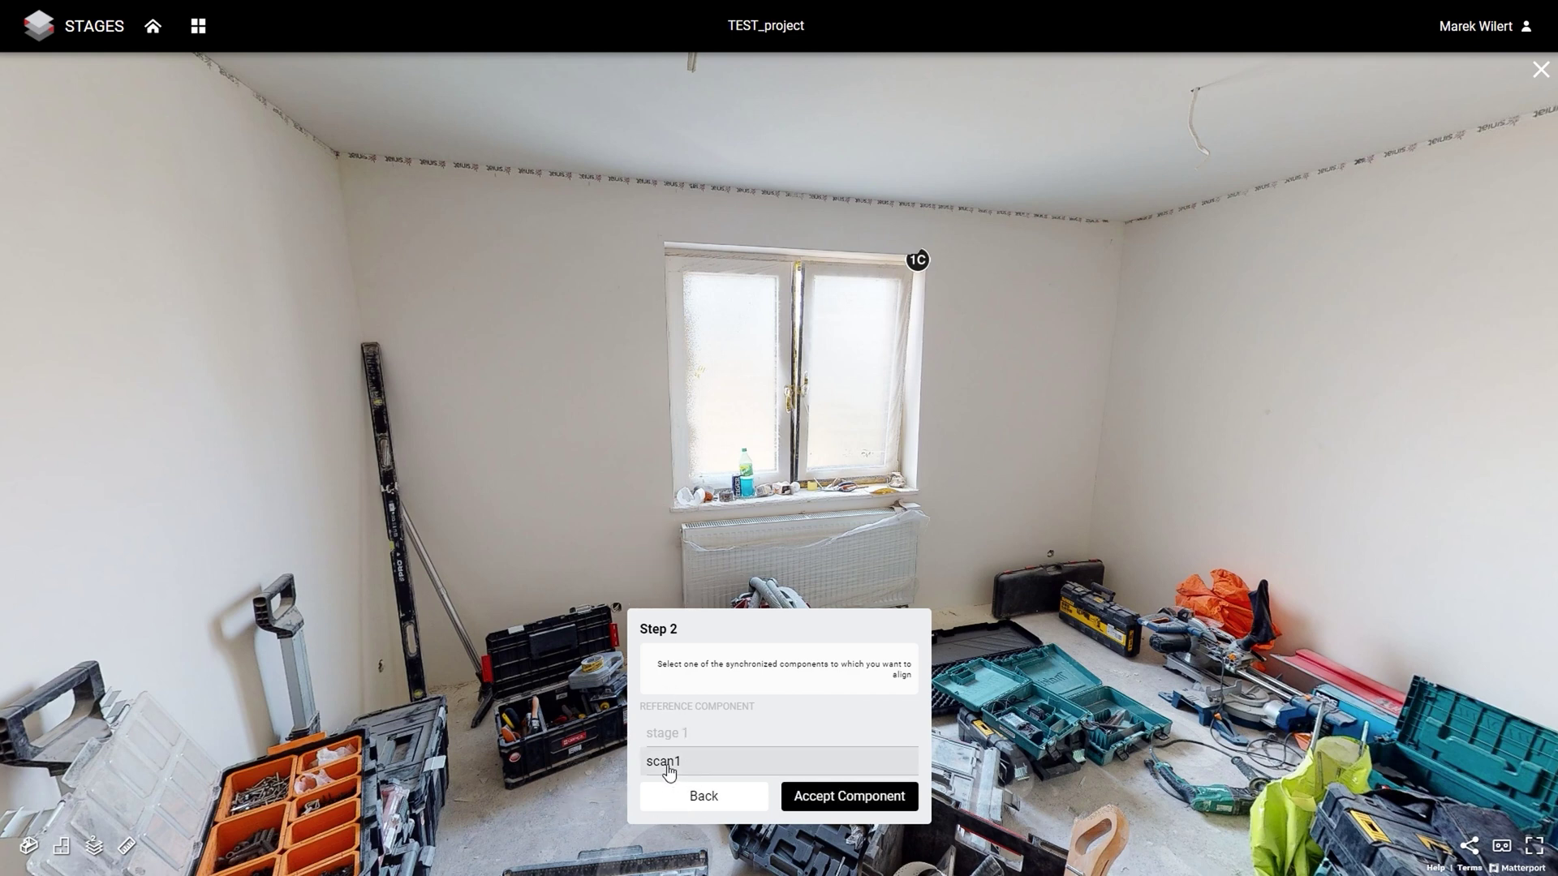
click(865, 798)
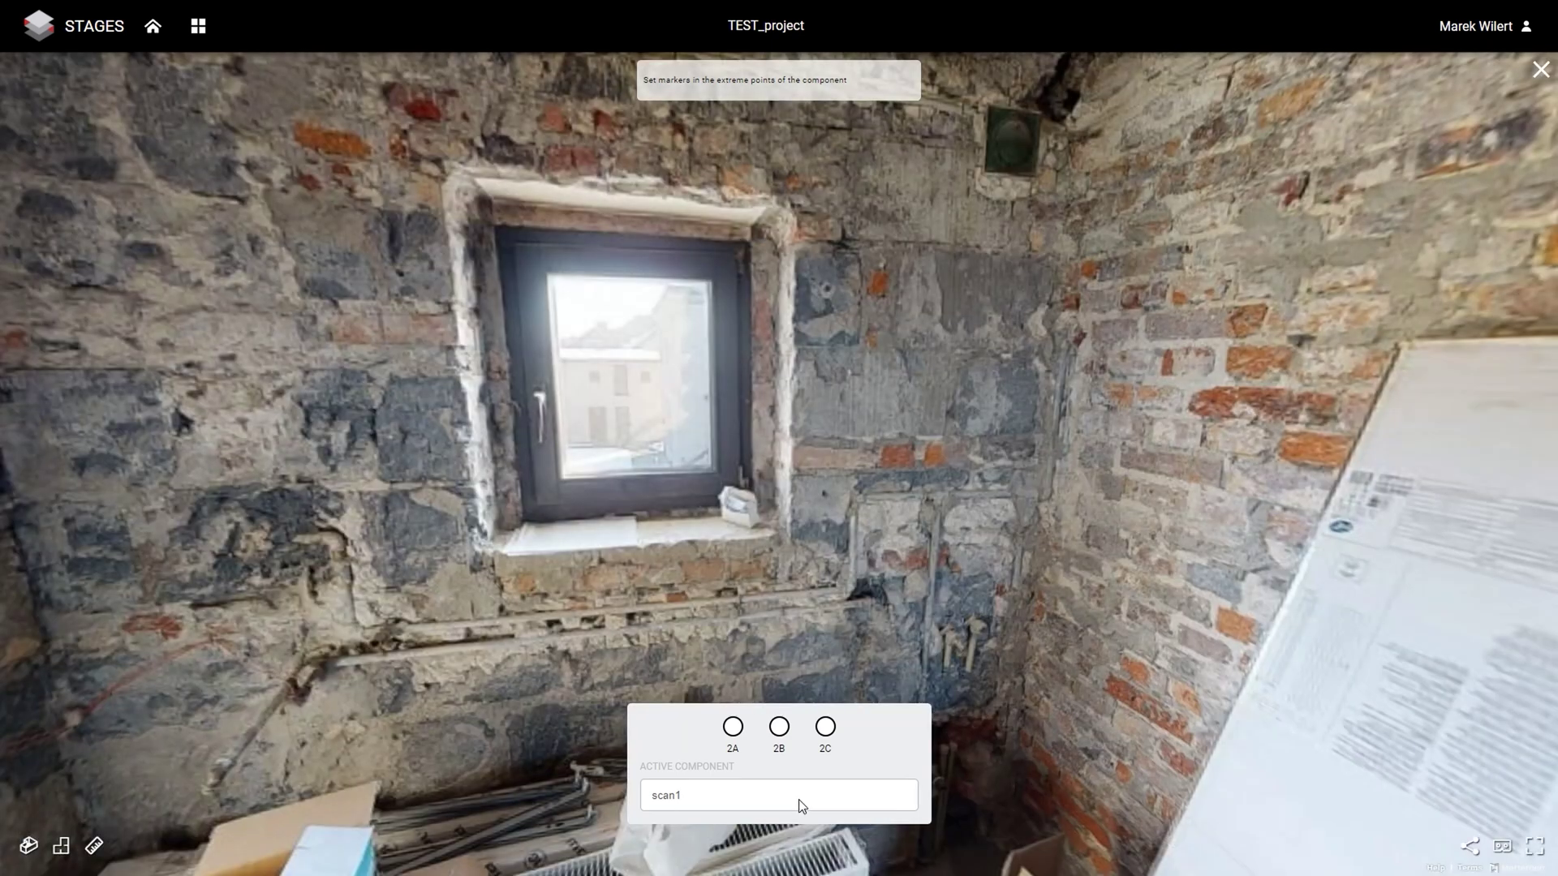
Walk scan1's tour through the hallway into the yellow room, stopping close to its large window.
click(654, 573)
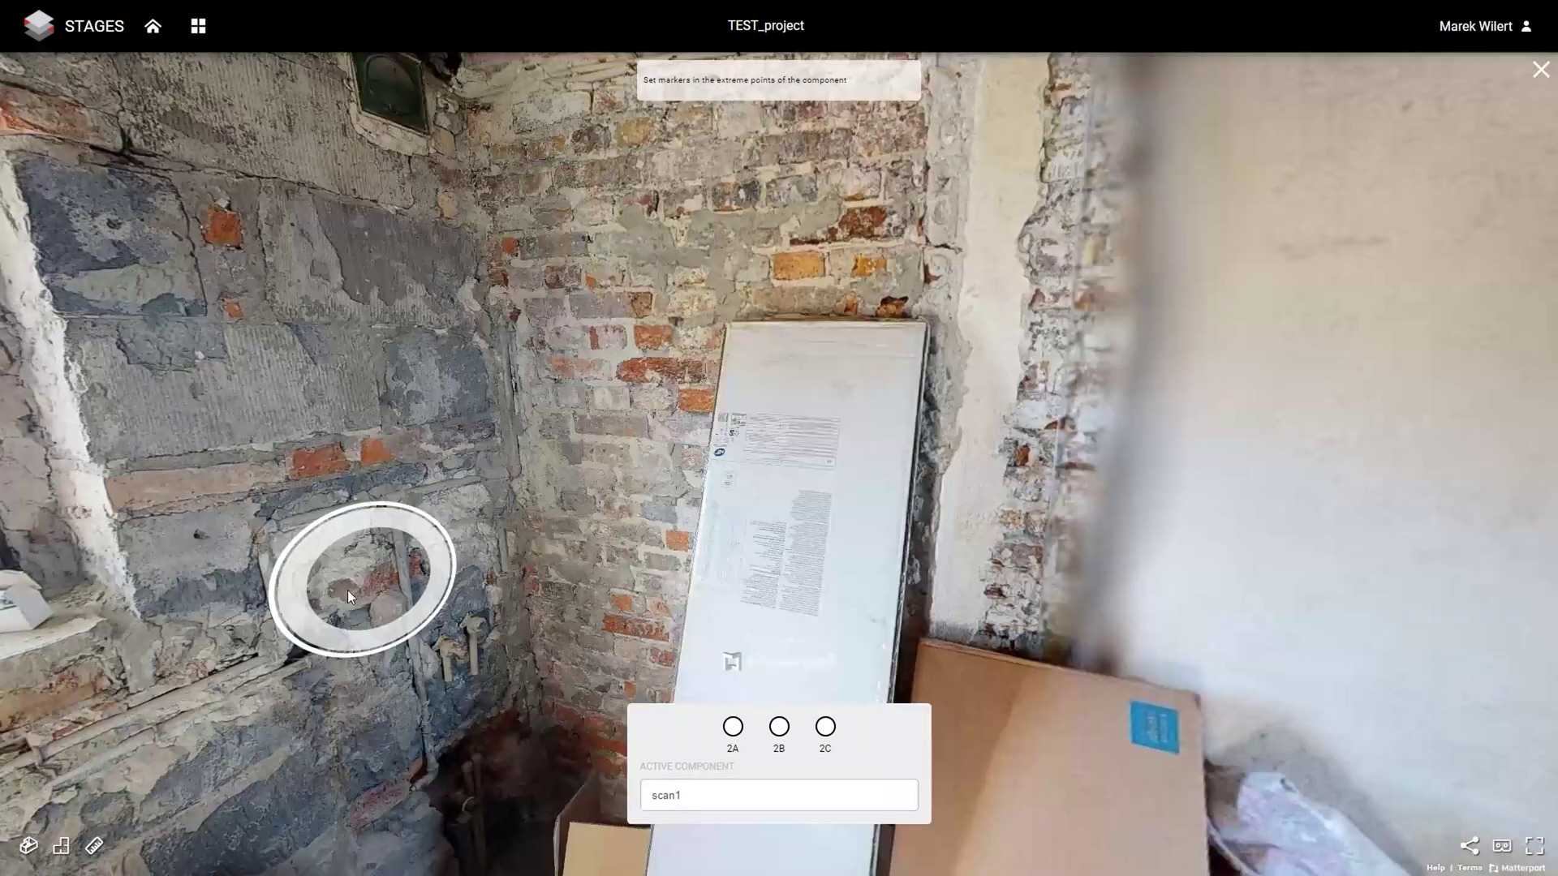
click(1095, 573)
click(815, 594)
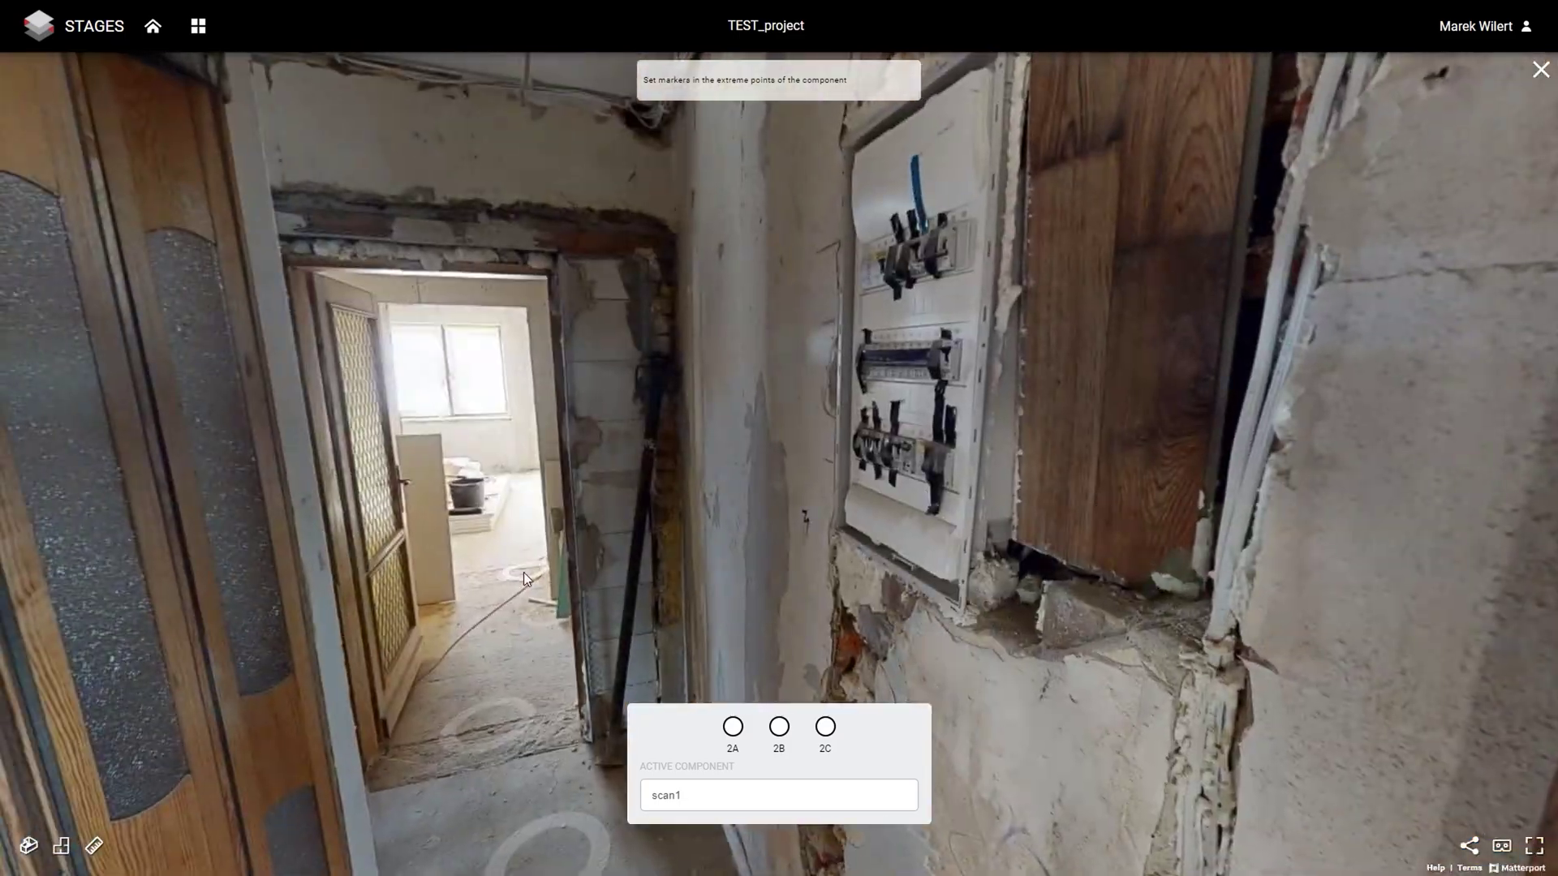
click(523, 572)
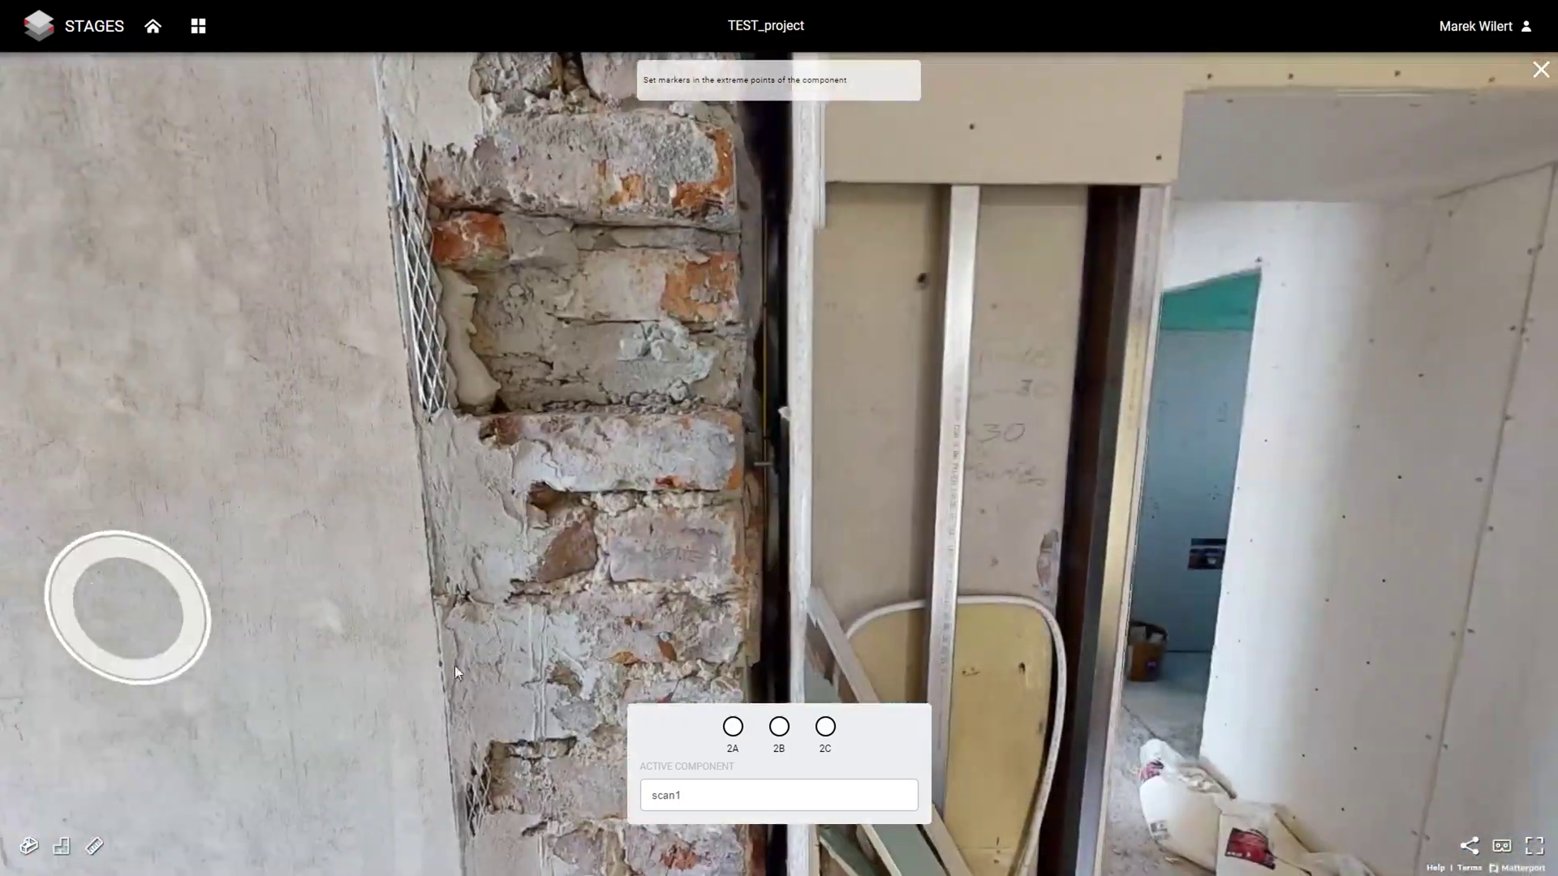
drag(454, 665, 156, 390)
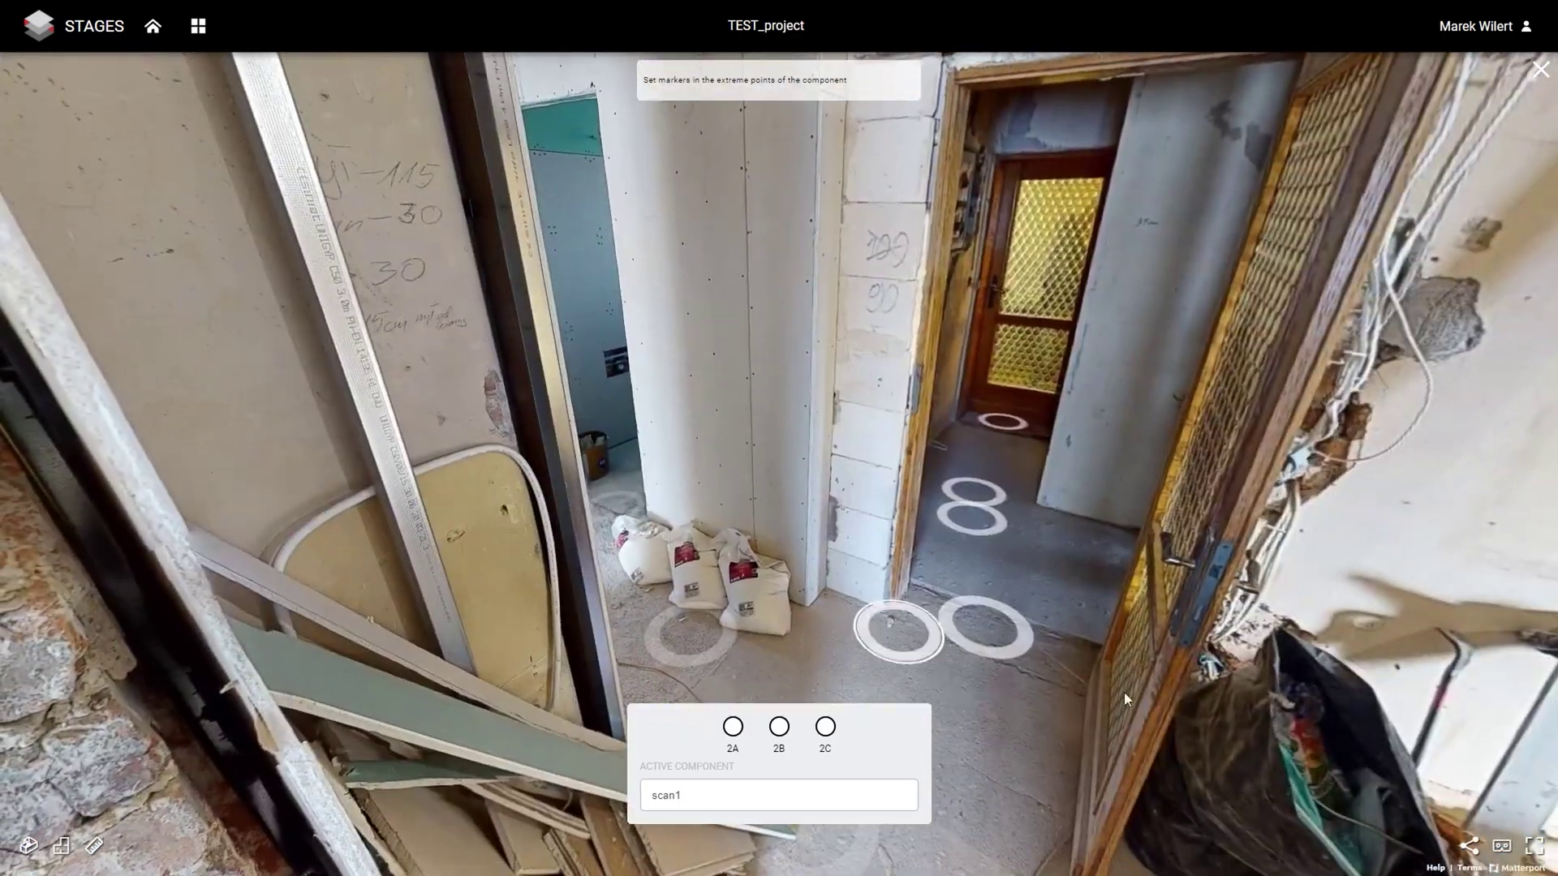
drag(1217, 568, 601, 586)
click(990, 393)
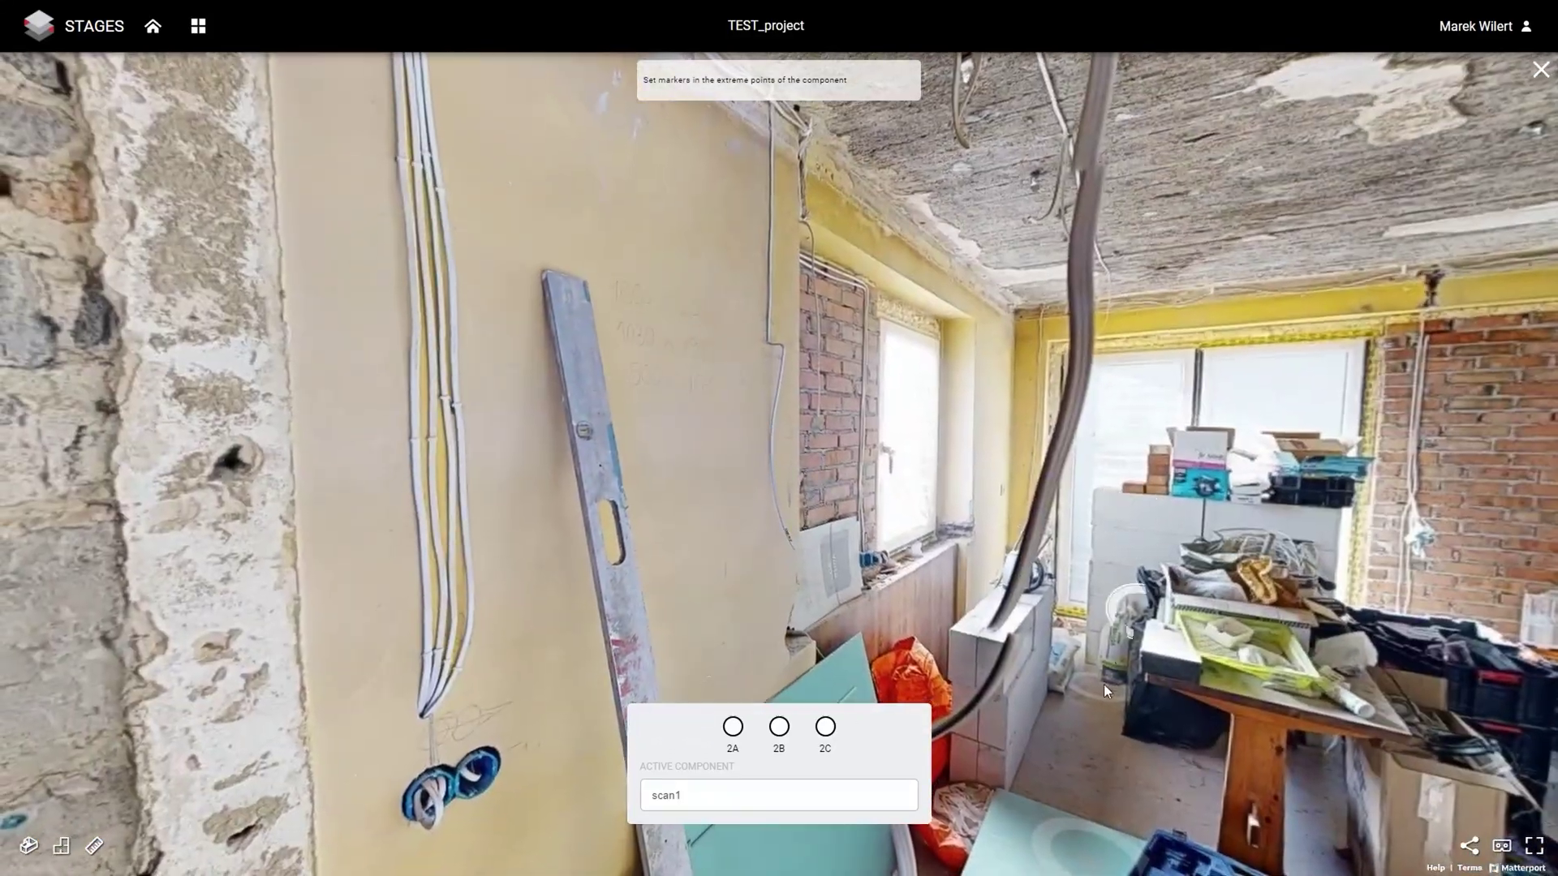
click(1093, 688)
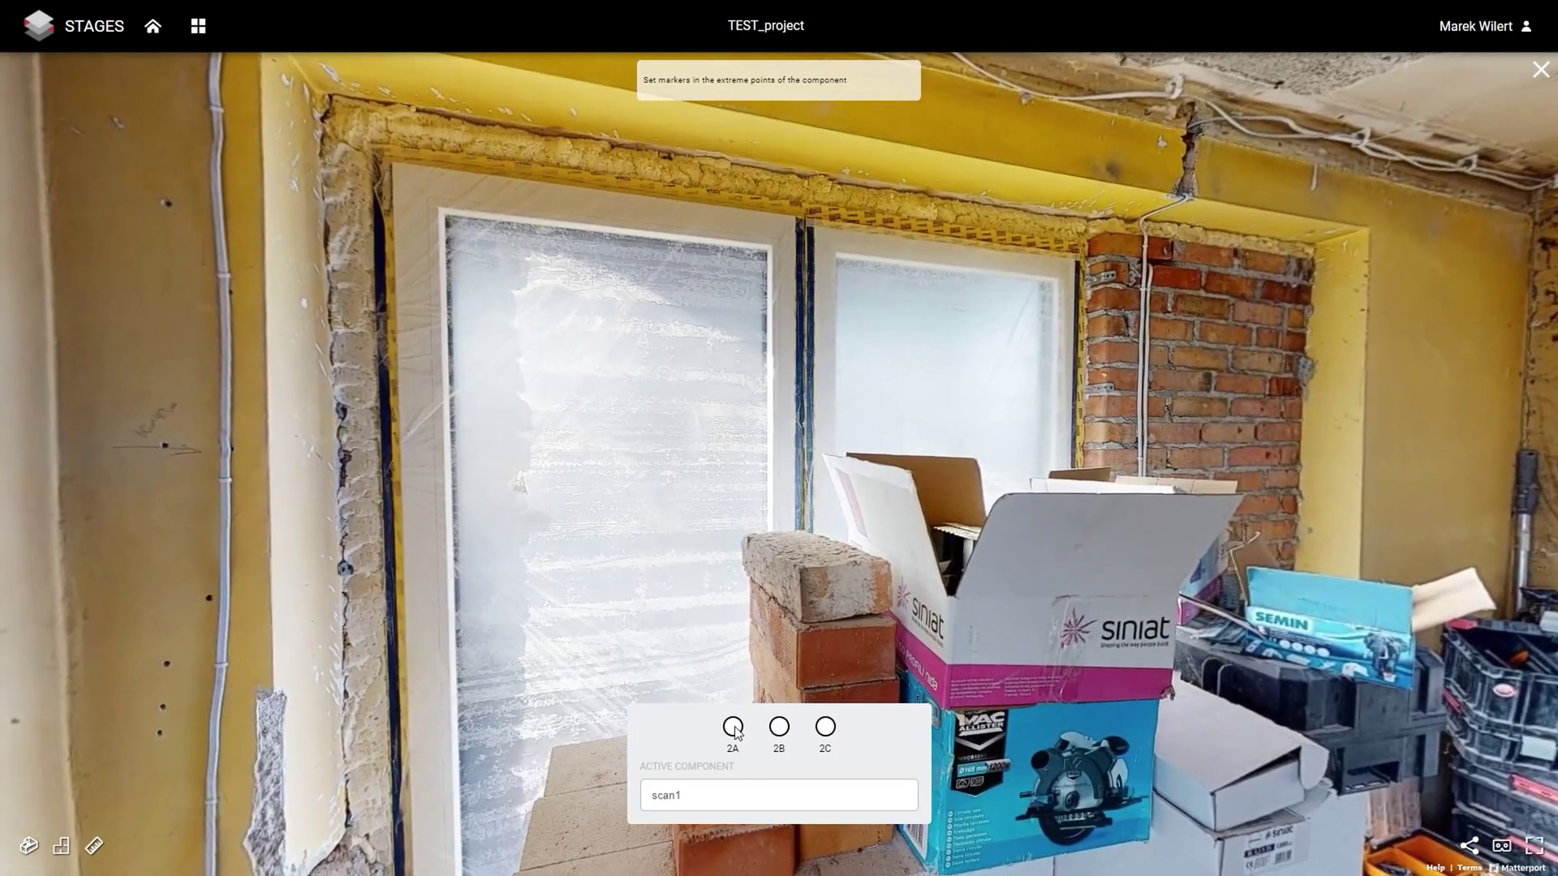
Pin marker 2A at the window frame's top corner and marker 2B near the boxes.
click(734, 728)
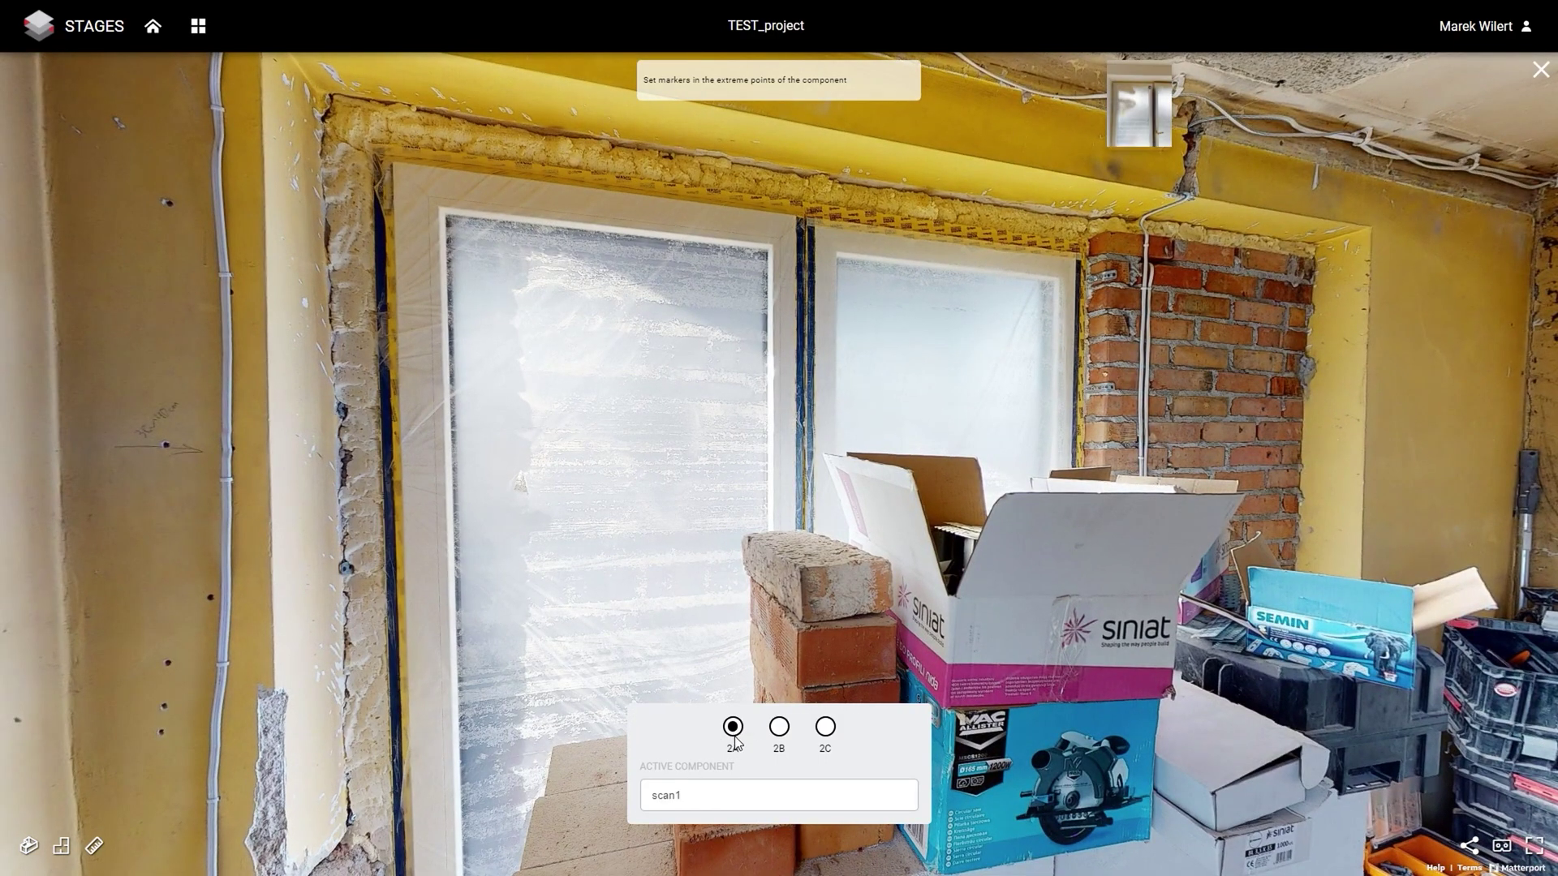
mouse_move(1146, 125)
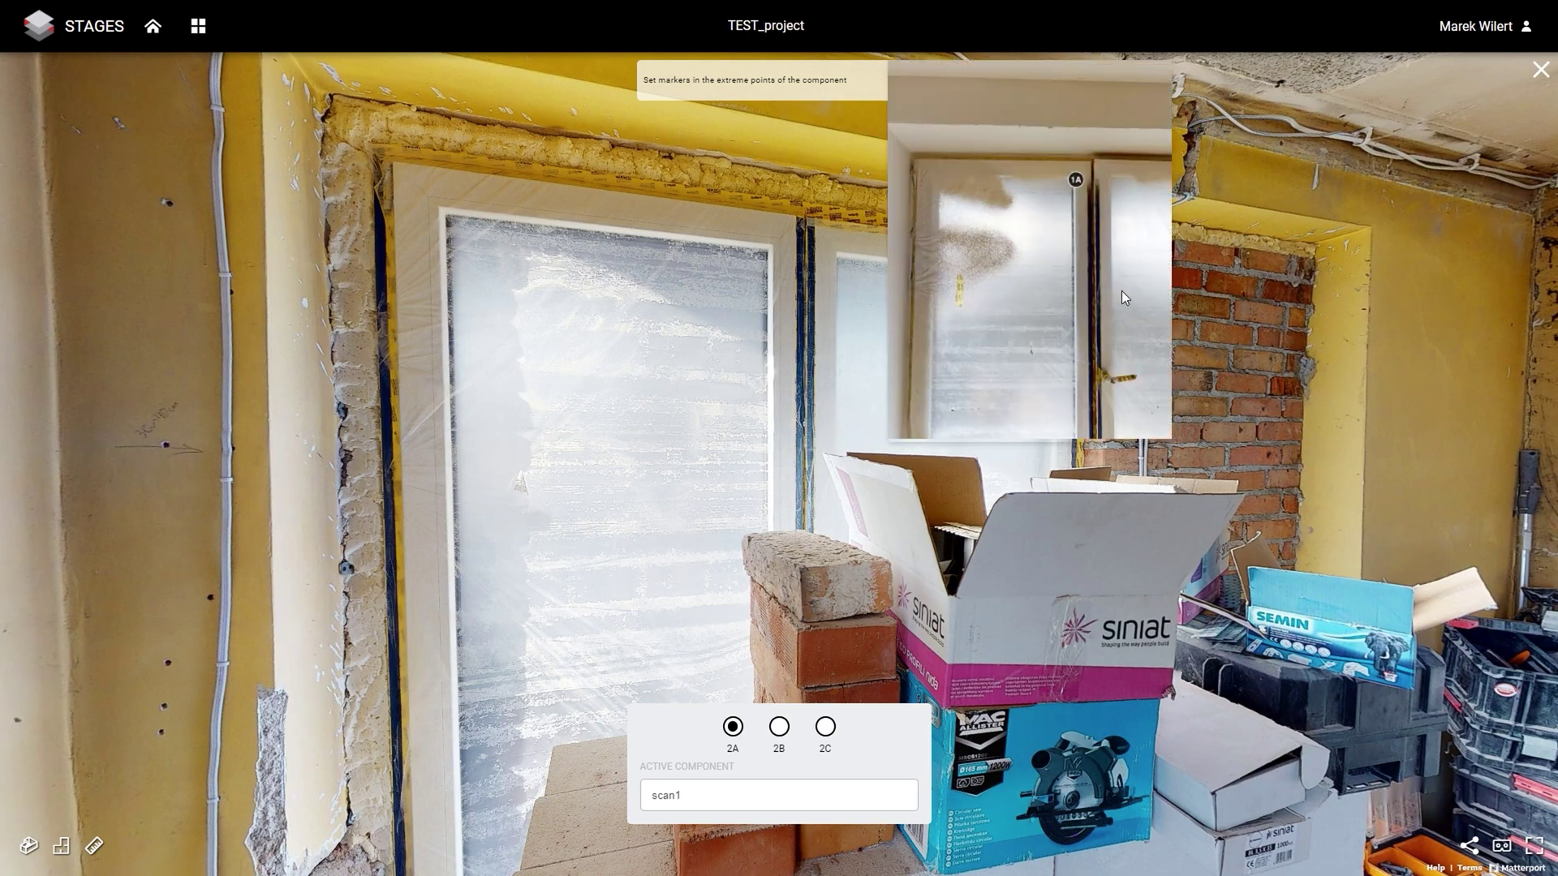
click(765, 242)
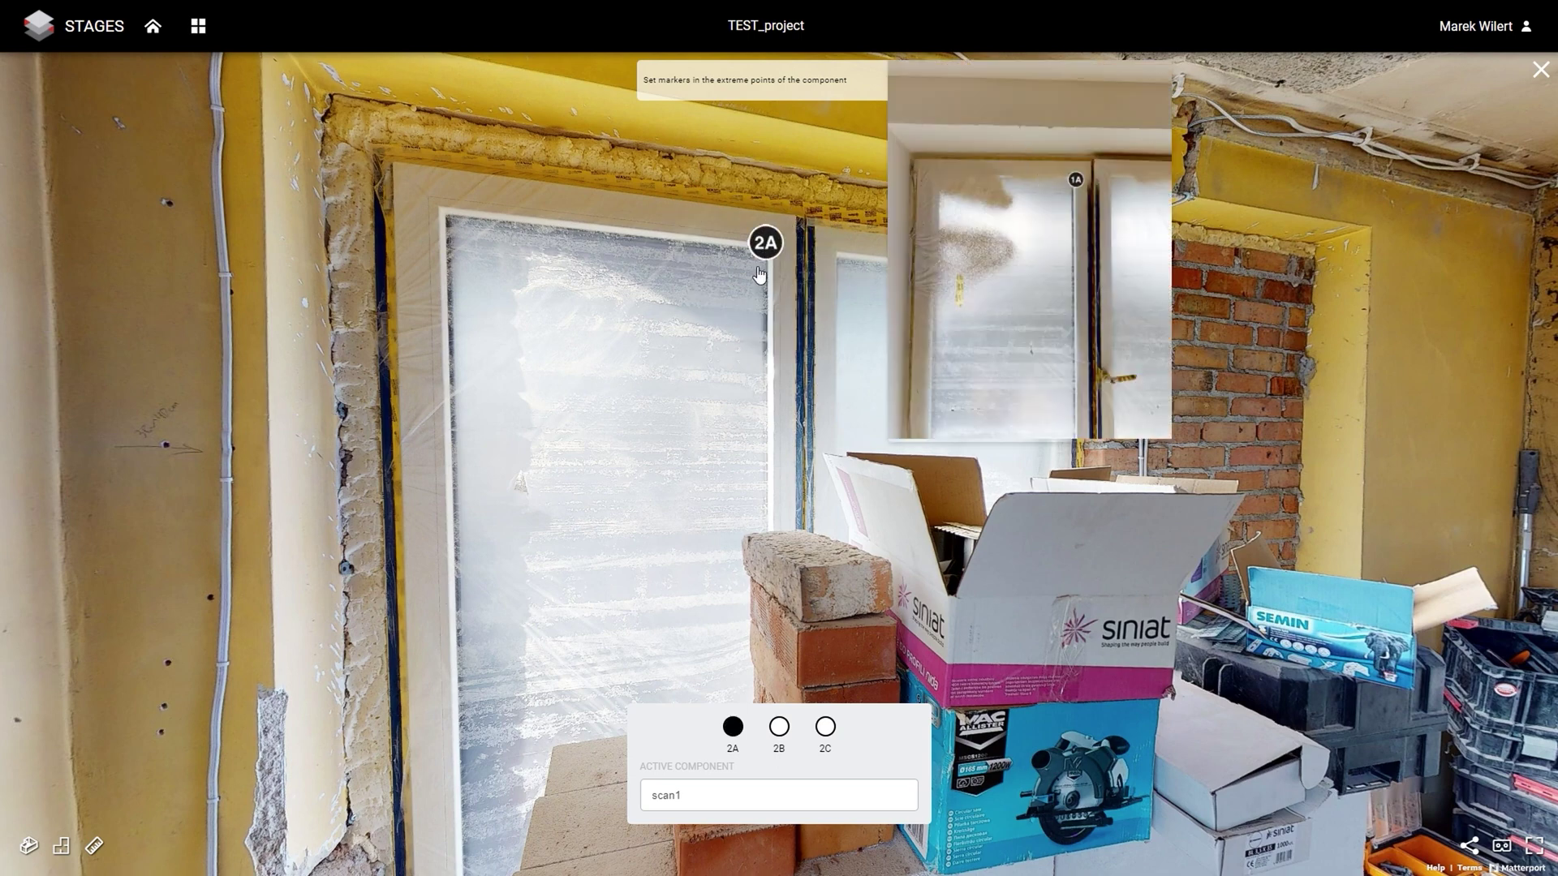
click(779, 727)
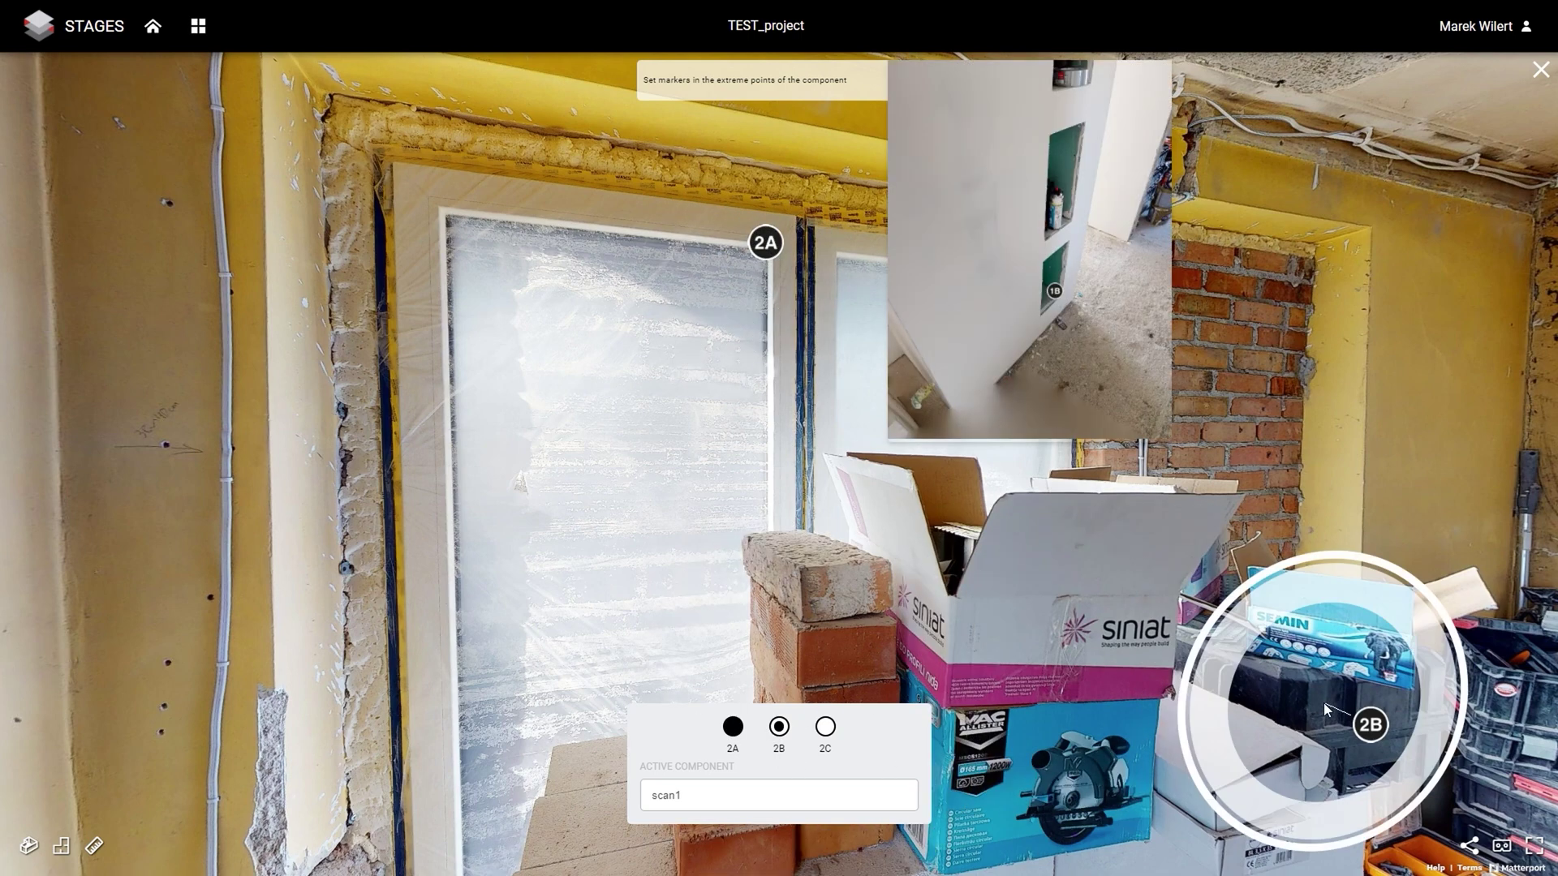
click(1371, 678)
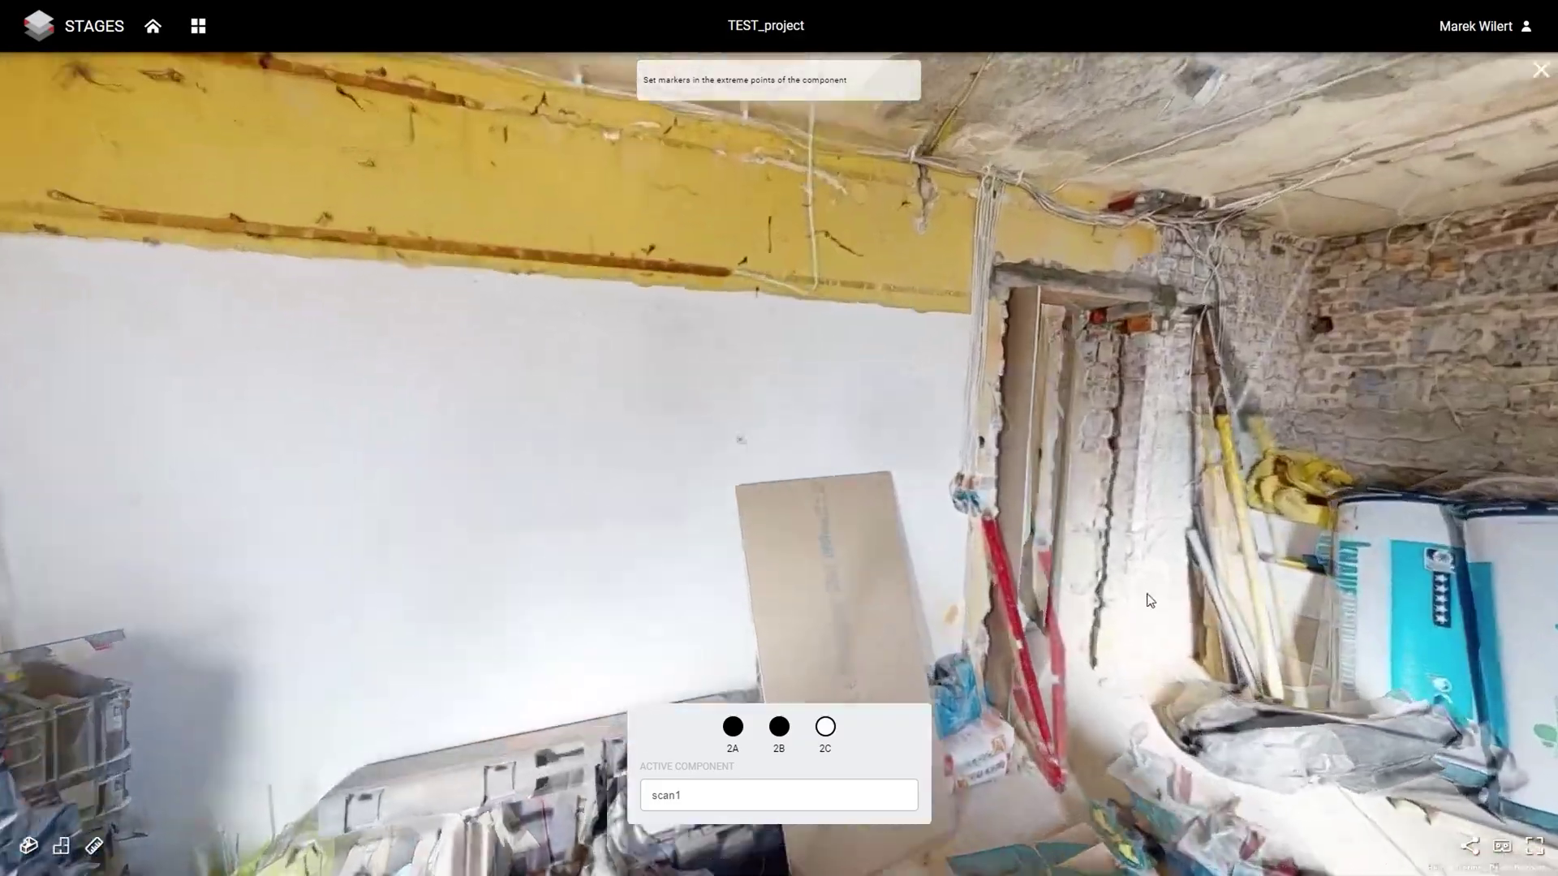
Walk down the corridor to the shelf room and move marker 2B to the lower shelf niche.
click(1148, 604)
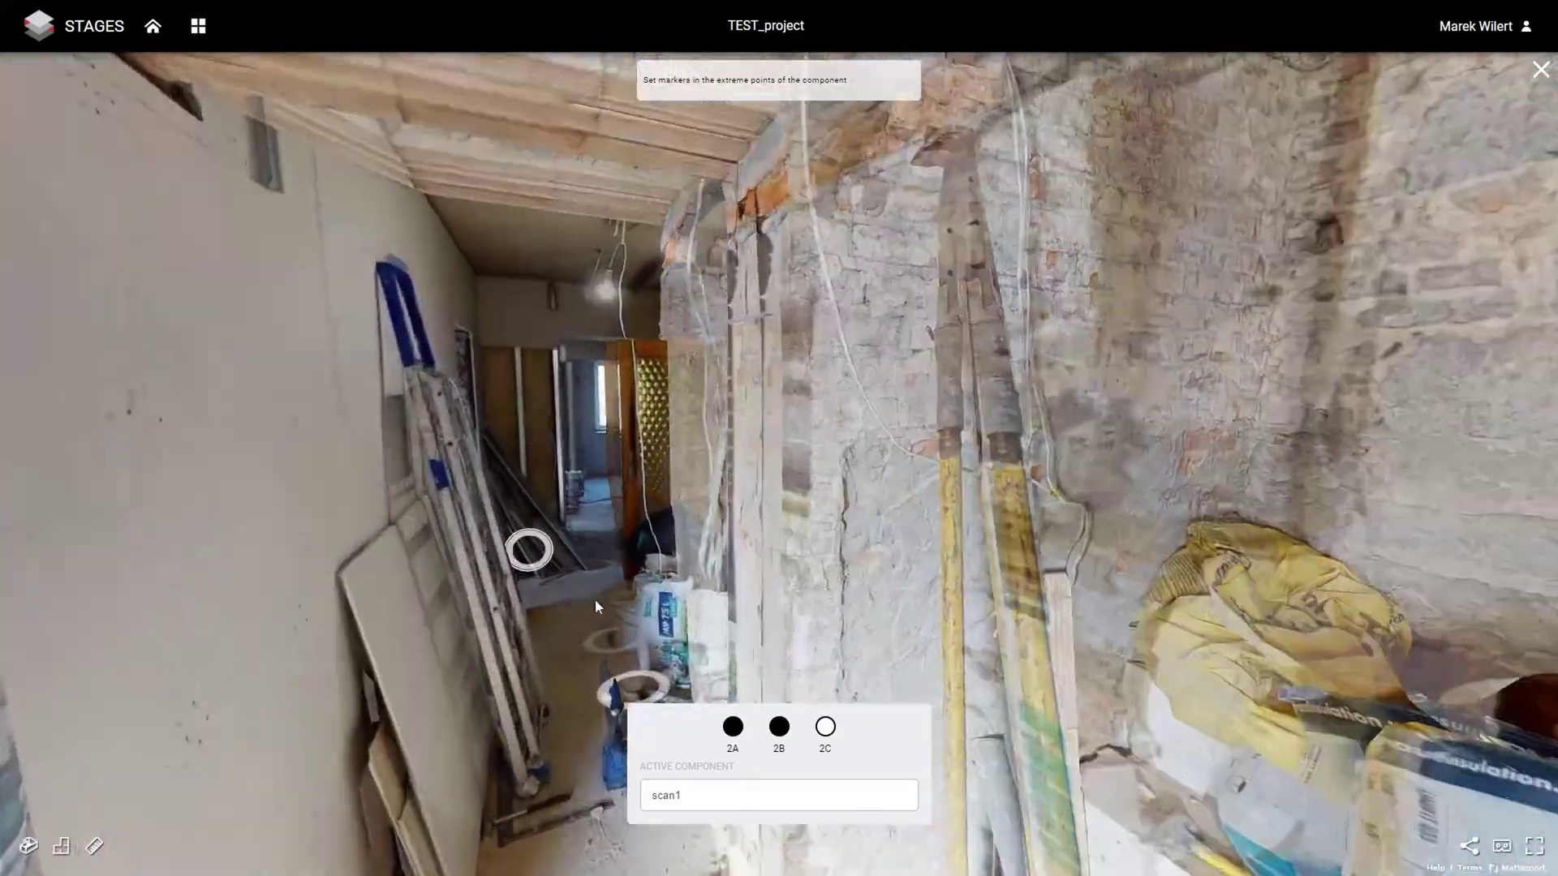
click(596, 602)
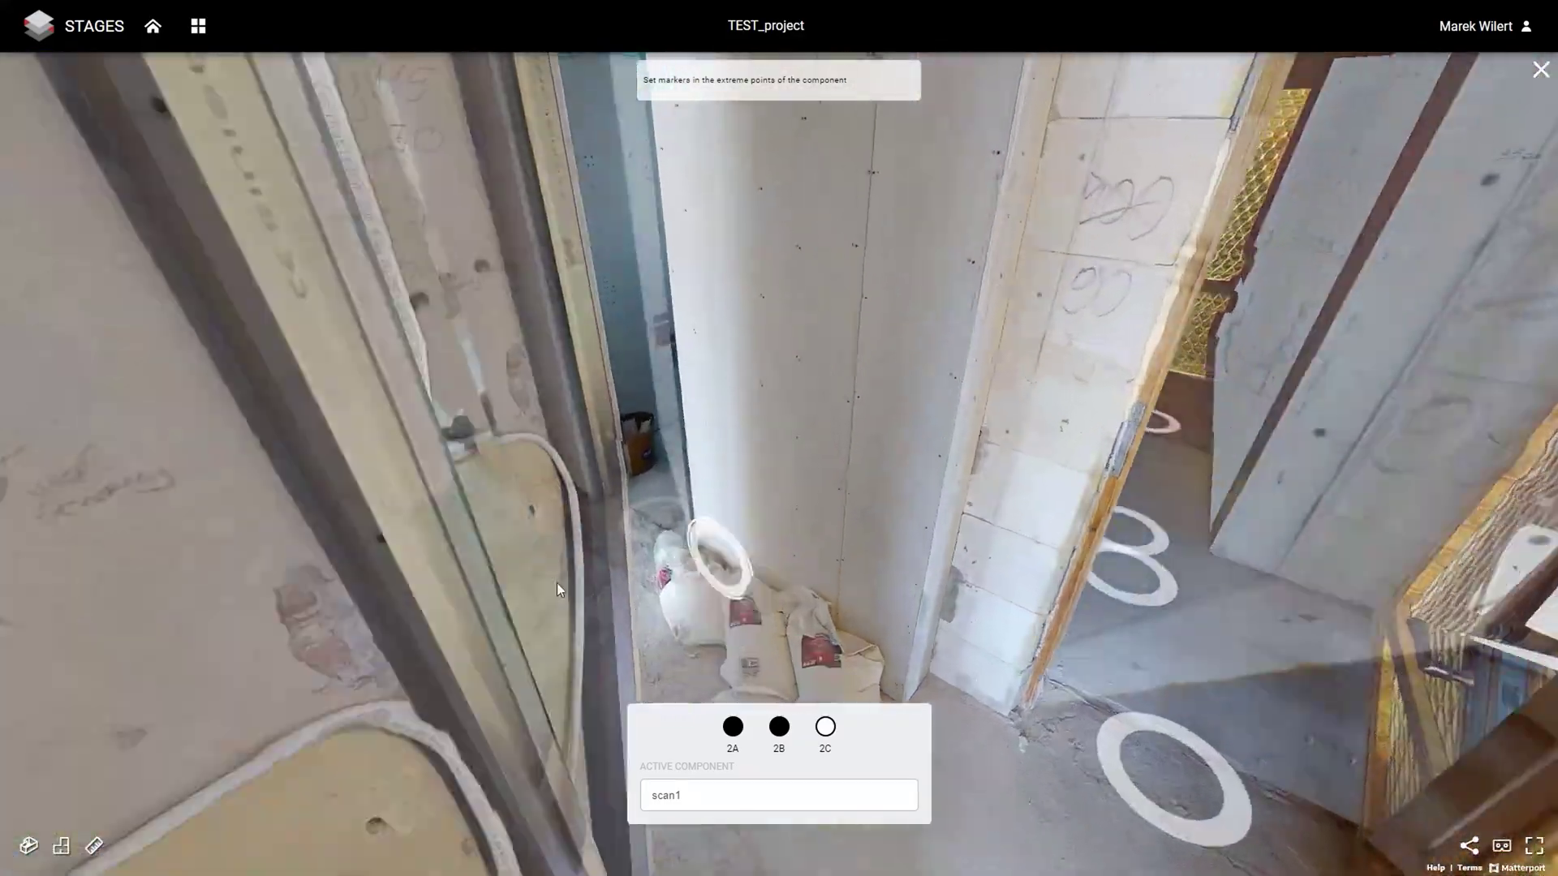
click(559, 590)
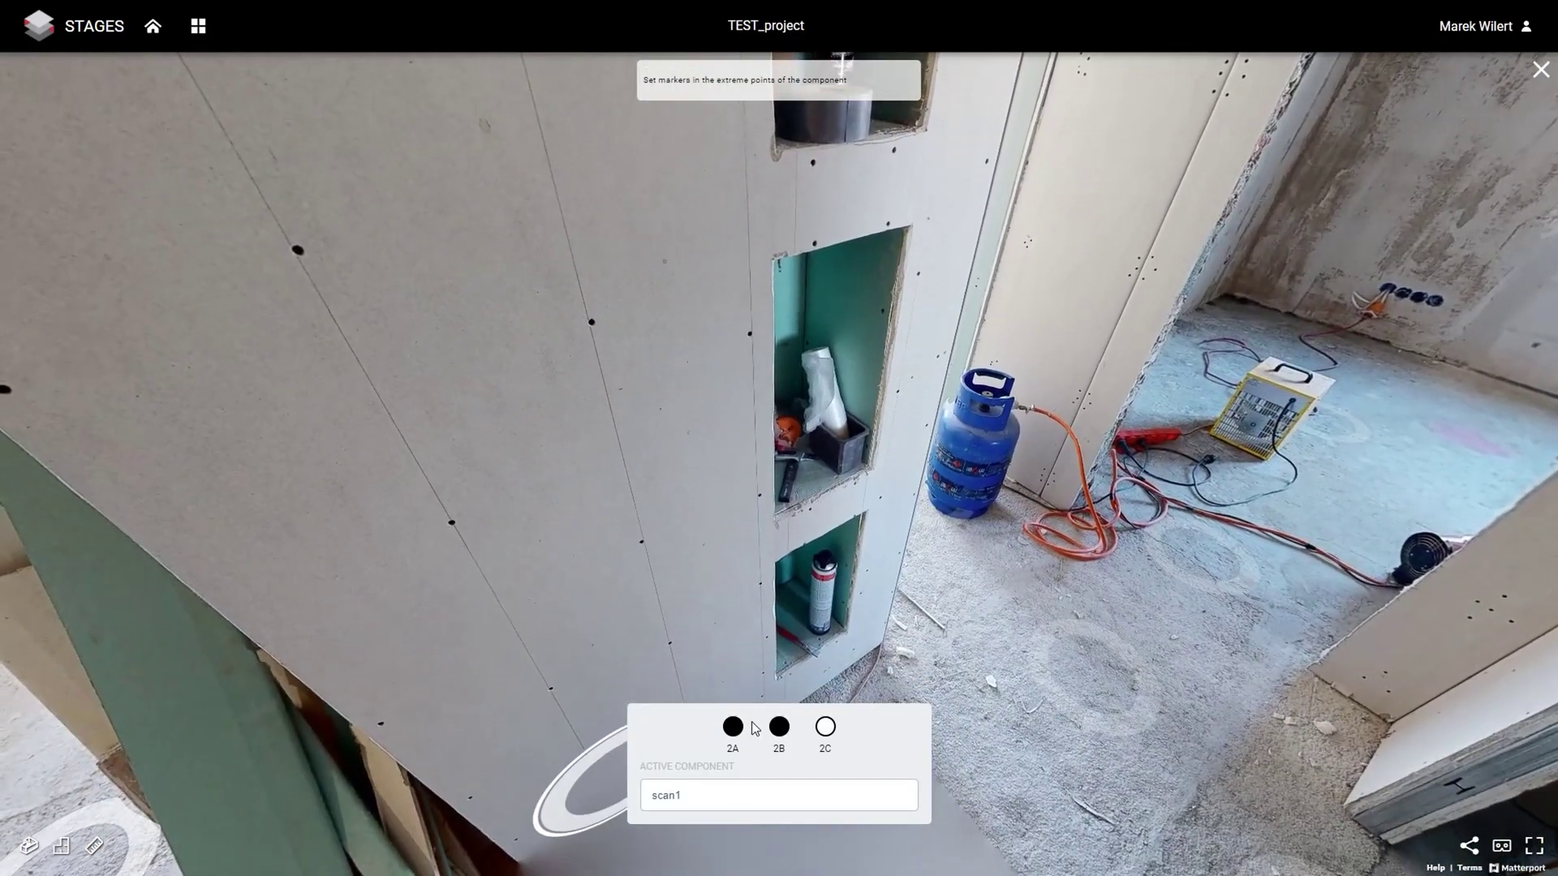
click(620, 791)
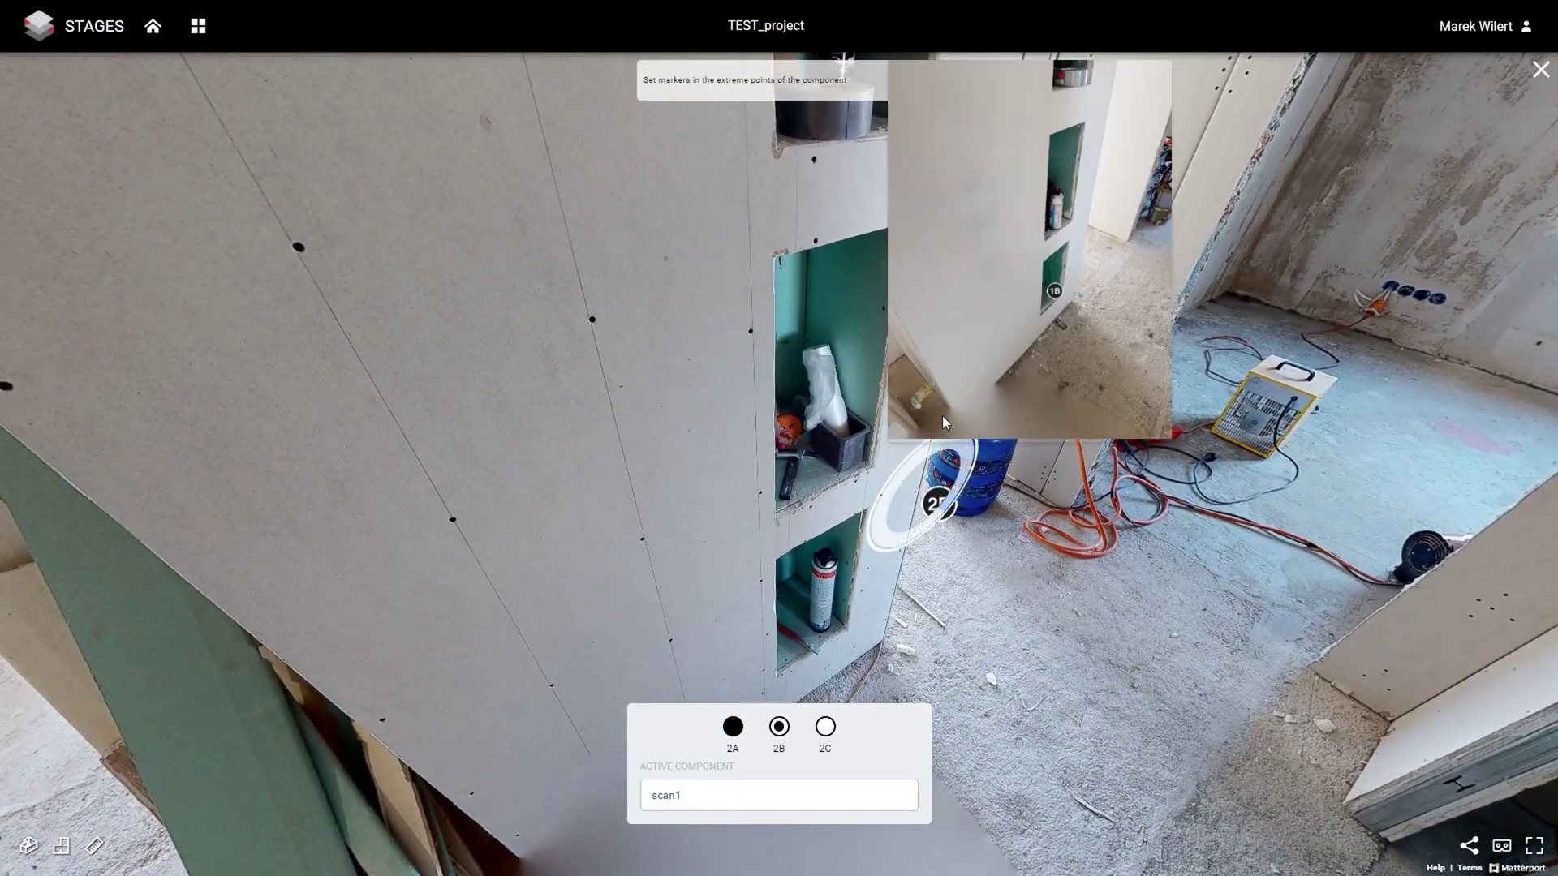
click(850, 640)
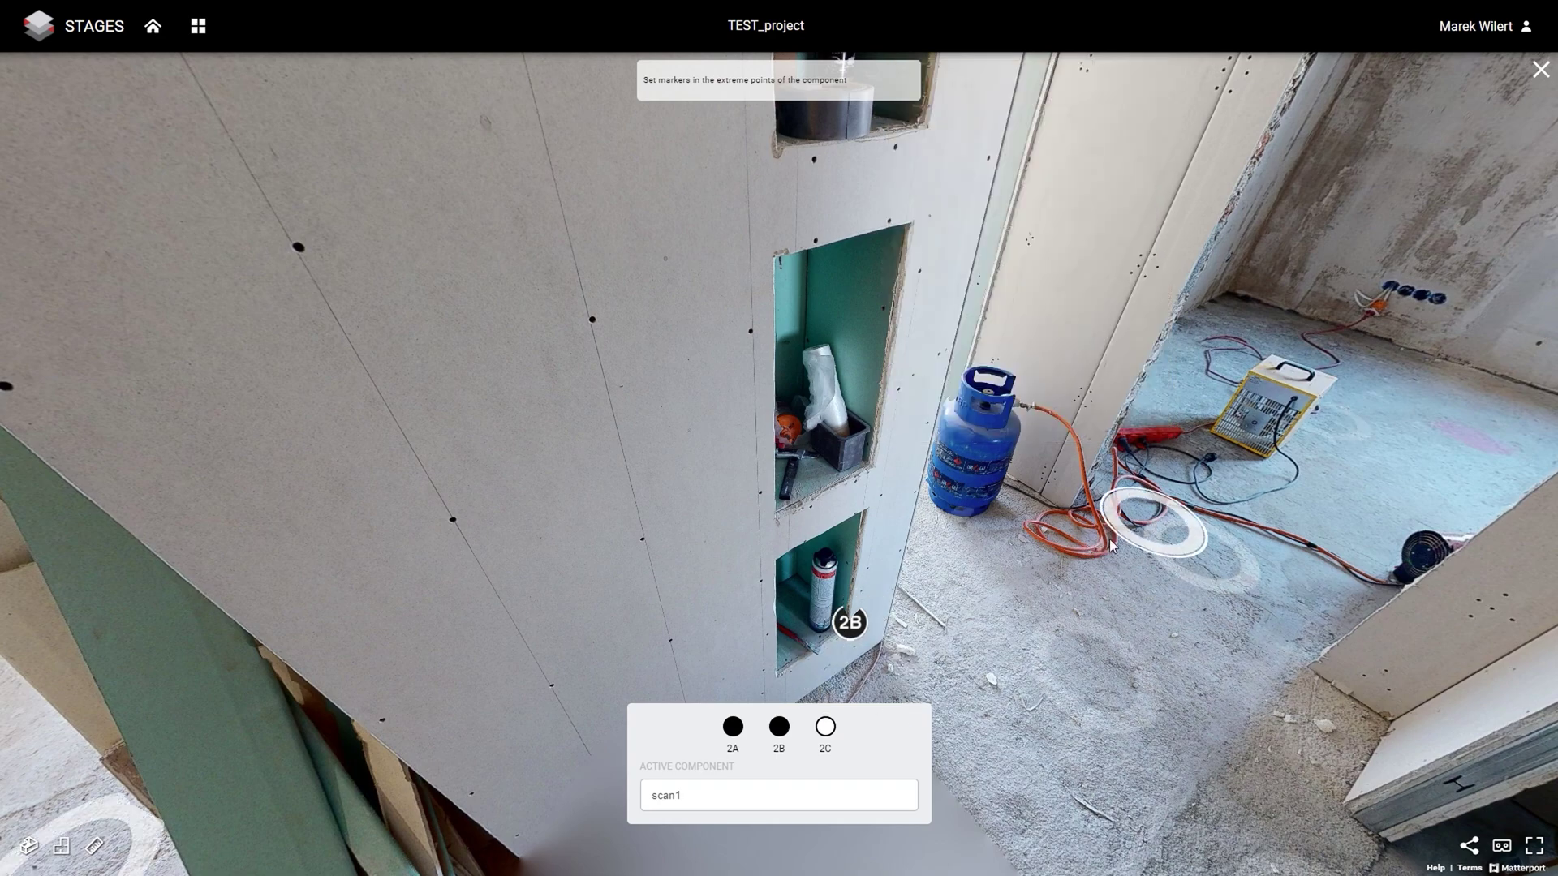
Walk into the window room and pin marker 2C at the window's top-right corner.
click(1176, 540)
click(489, 468)
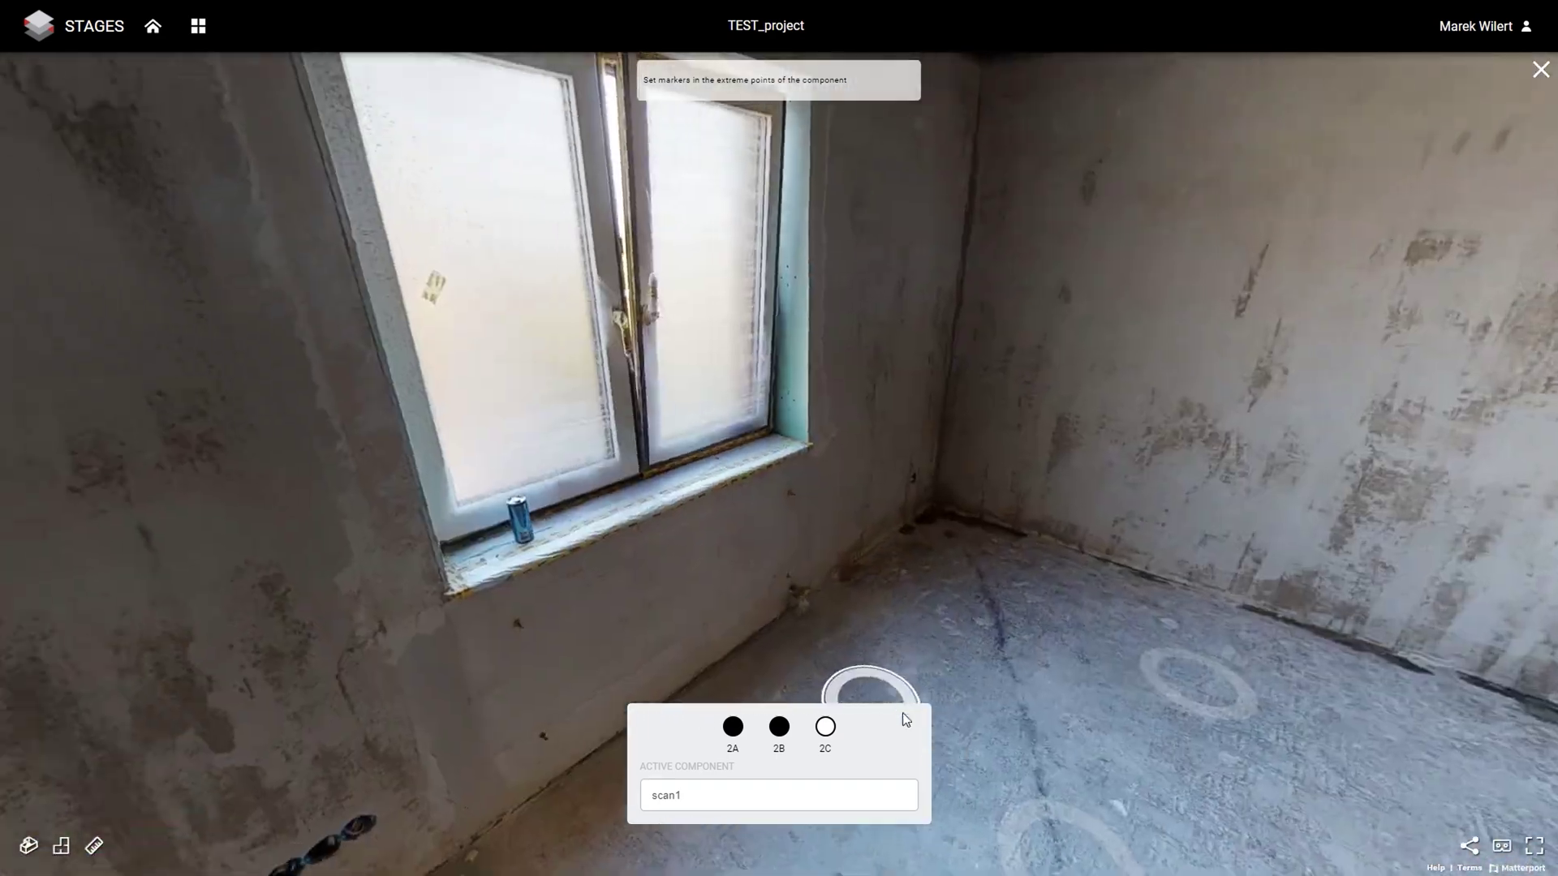
click(1088, 835)
click(825, 726)
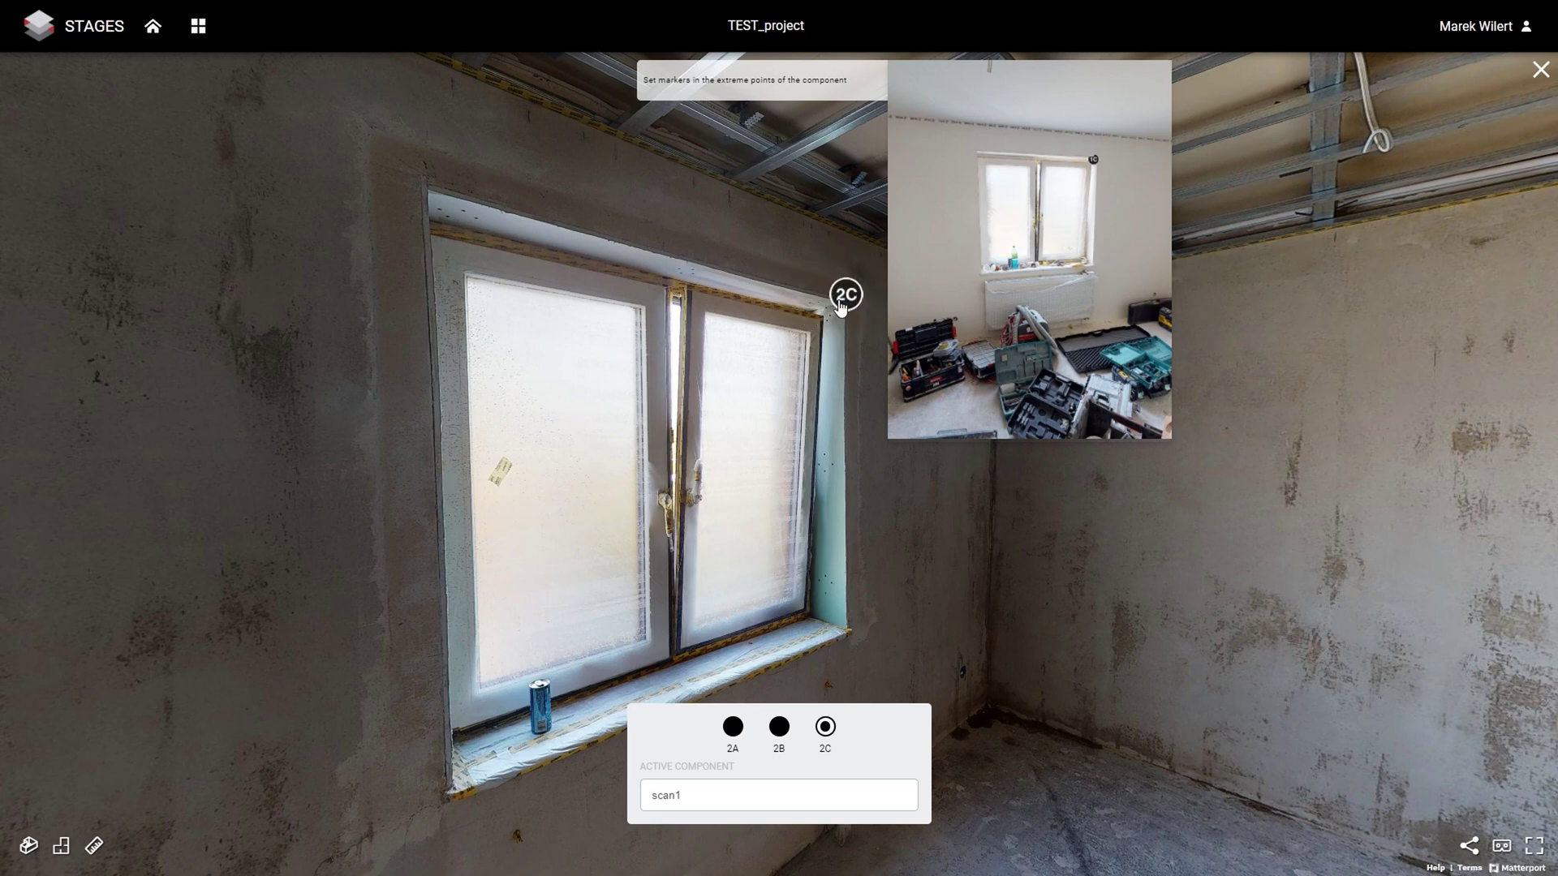
click(841, 307)
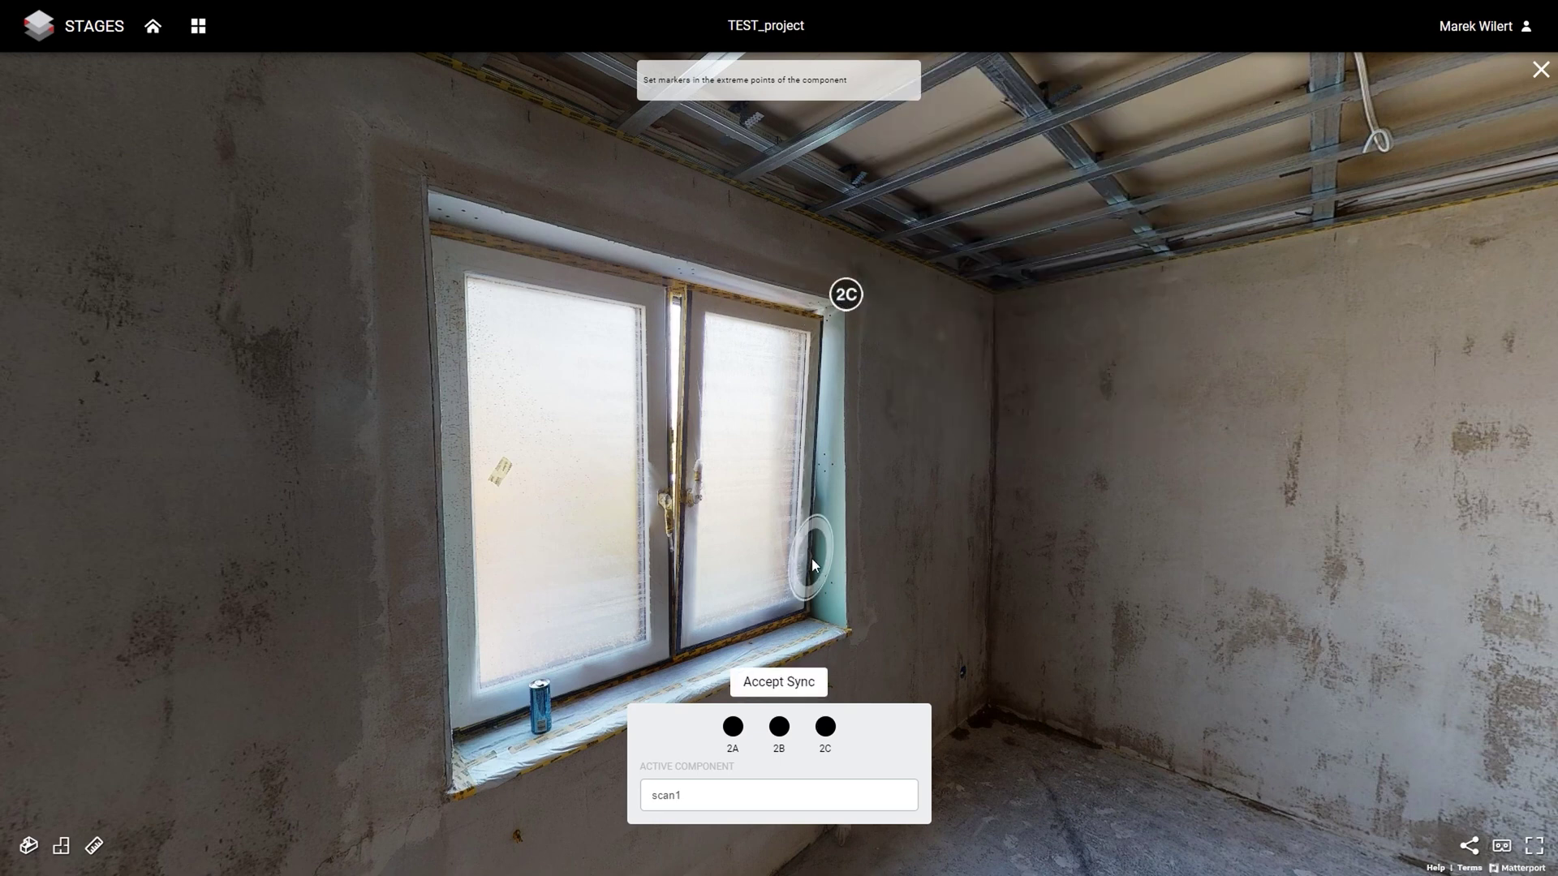
Accept the marker sync so stage 2's scan 2 shows as Synced.
click(769, 688)
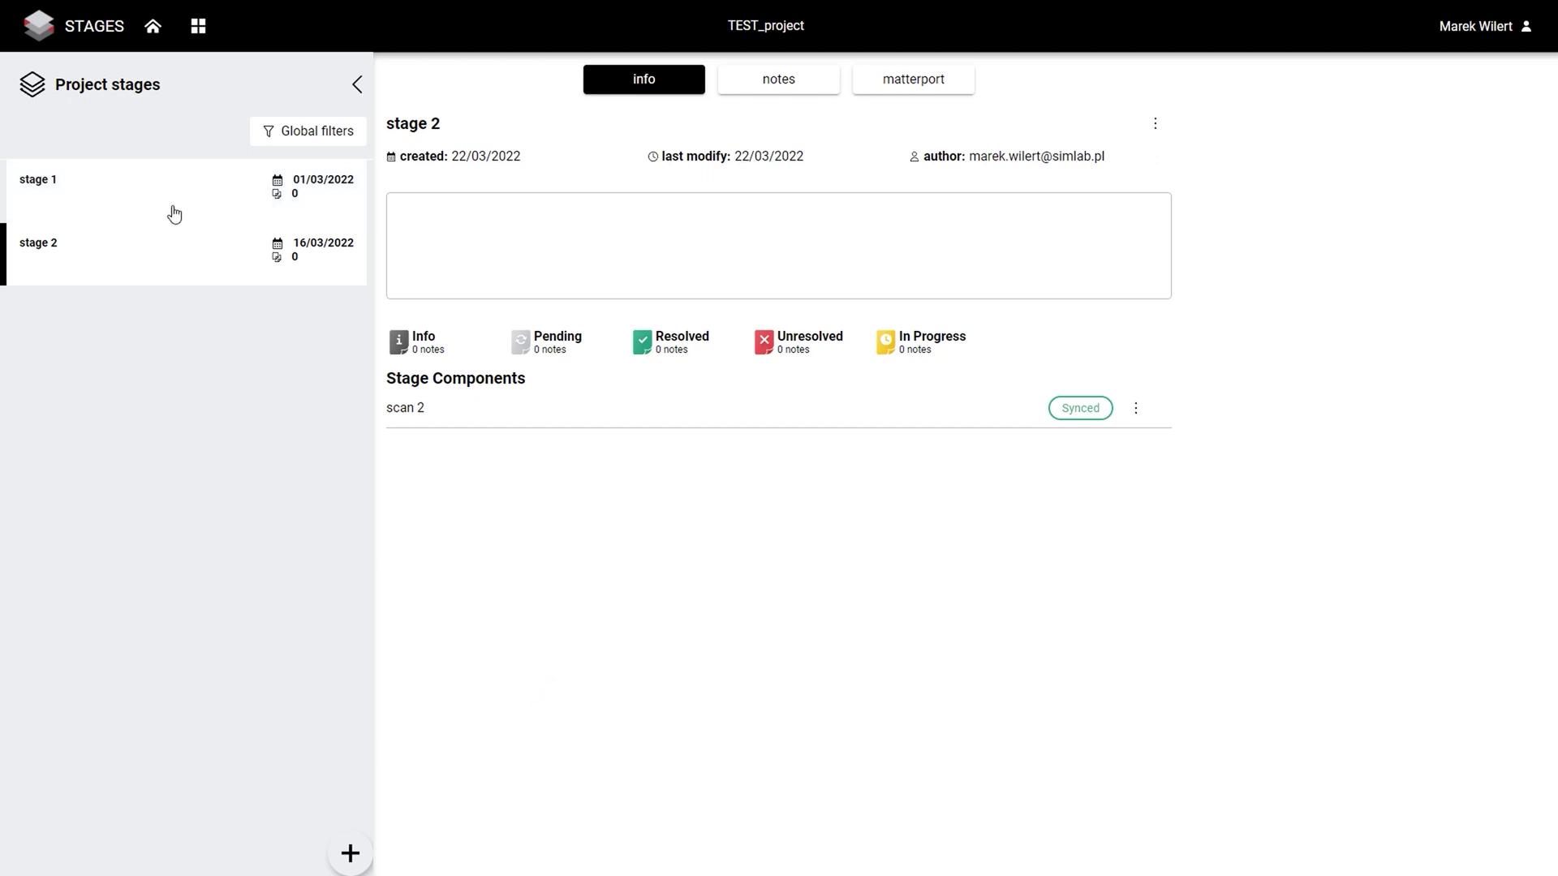
Open stage 2's Matterport tour with its 01/03/2022–16/03/2022 stage timeline and step forward.
click(902, 81)
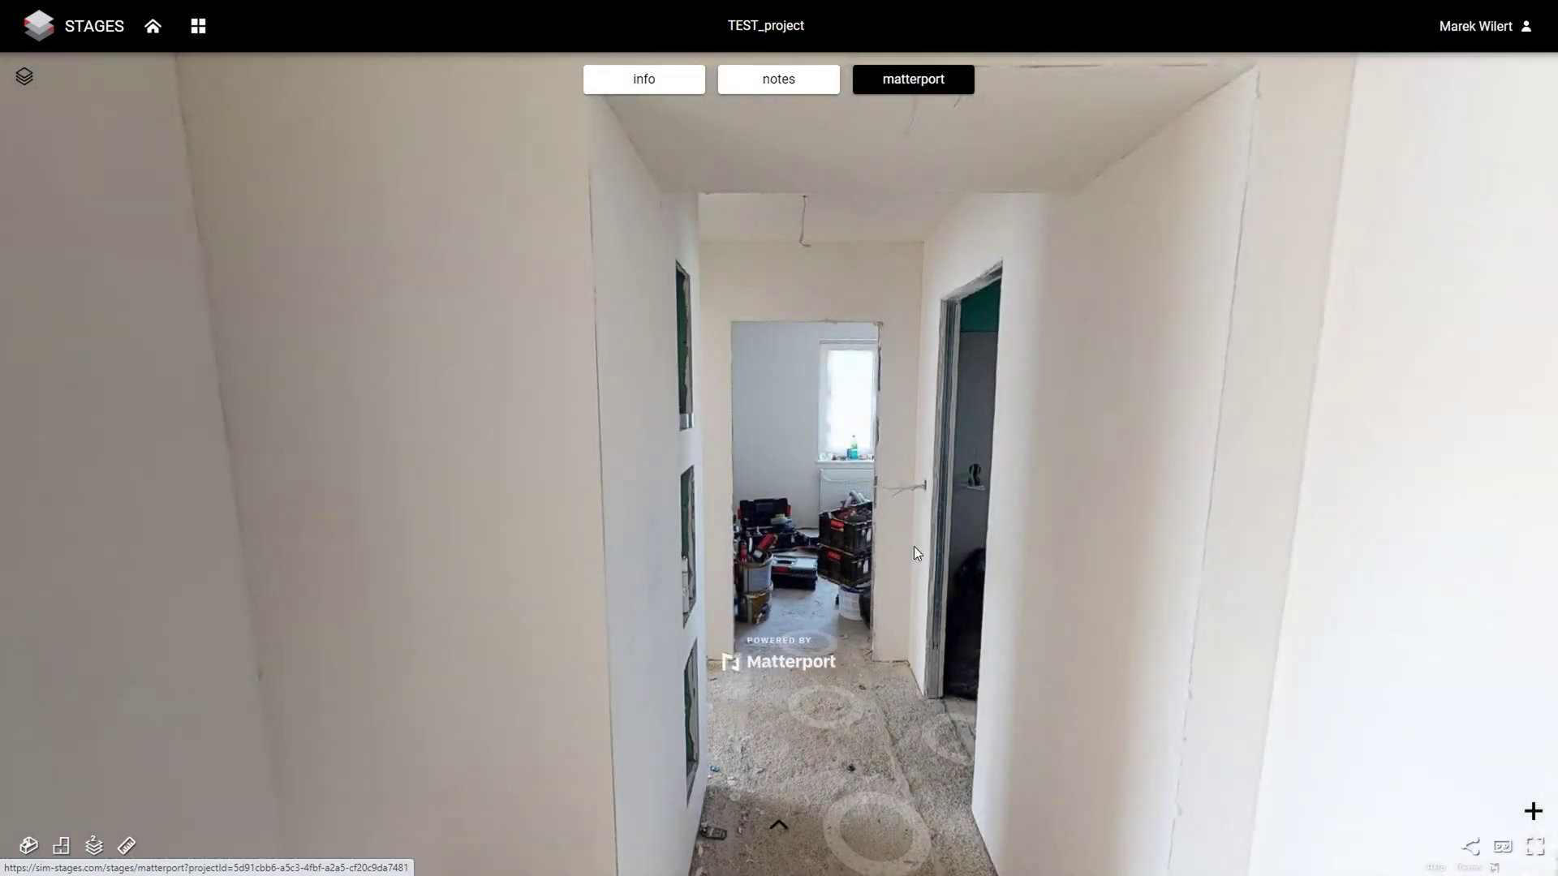
click(786, 828)
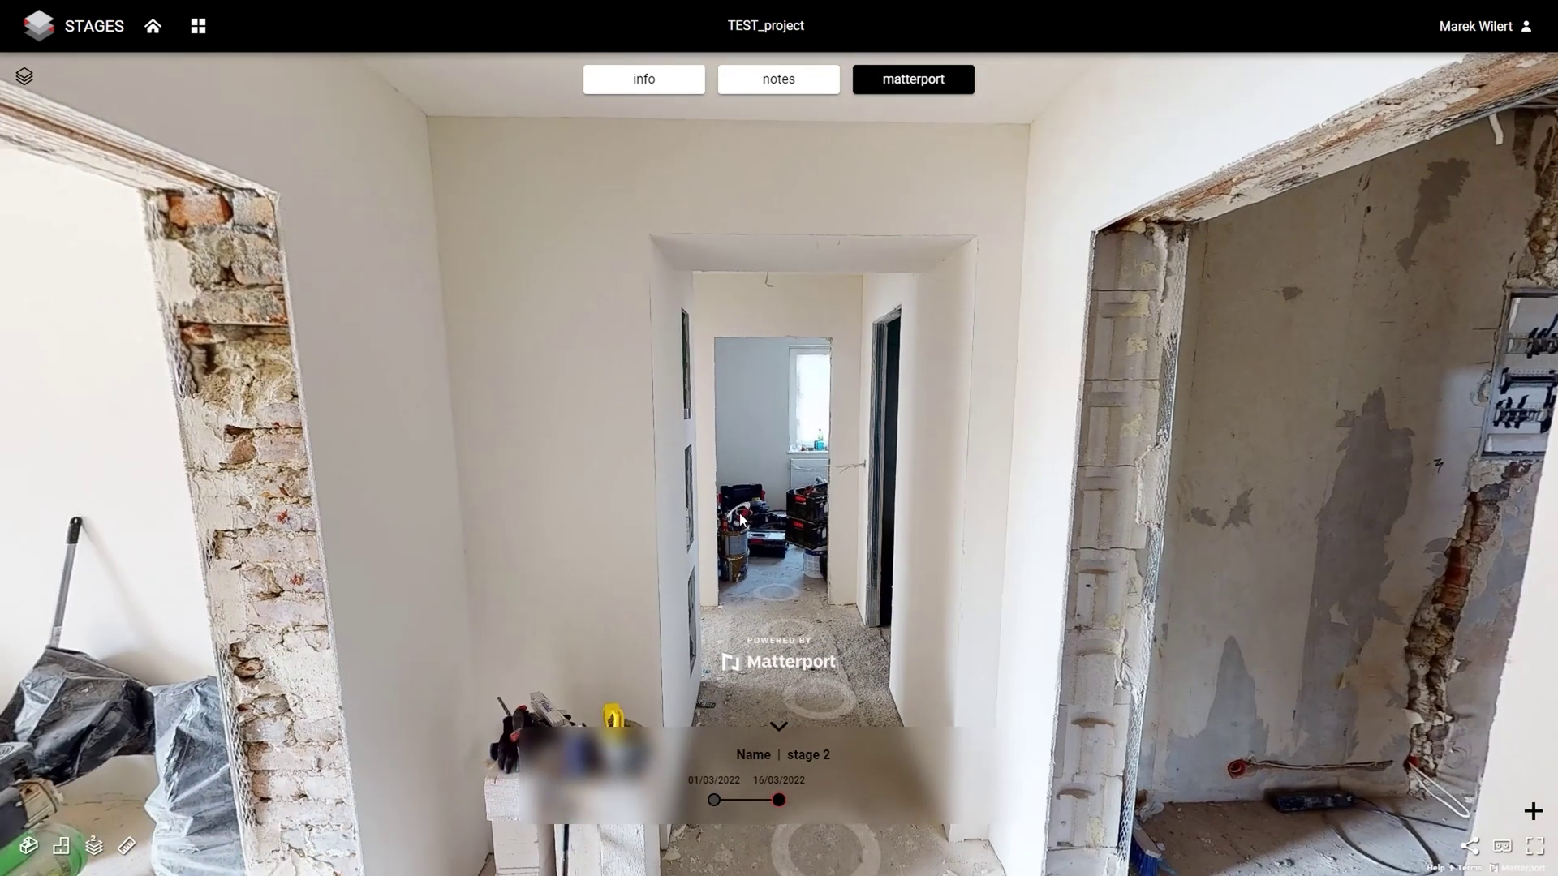
click(740, 519)
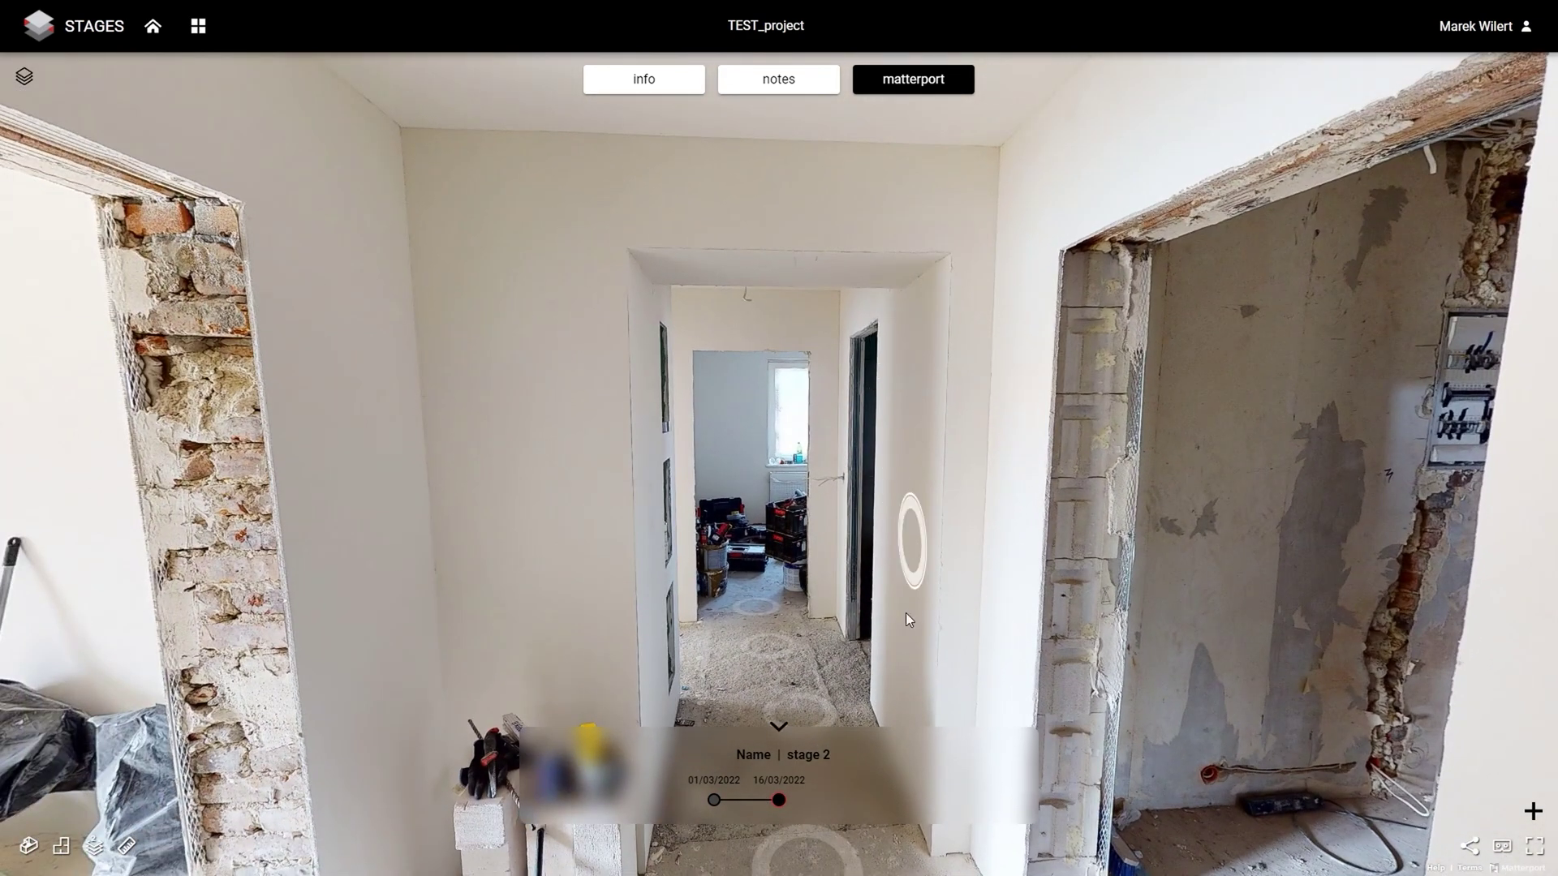
Switch the timeline to stage 1, walk to the windowed room, and face the doorway.
click(714, 800)
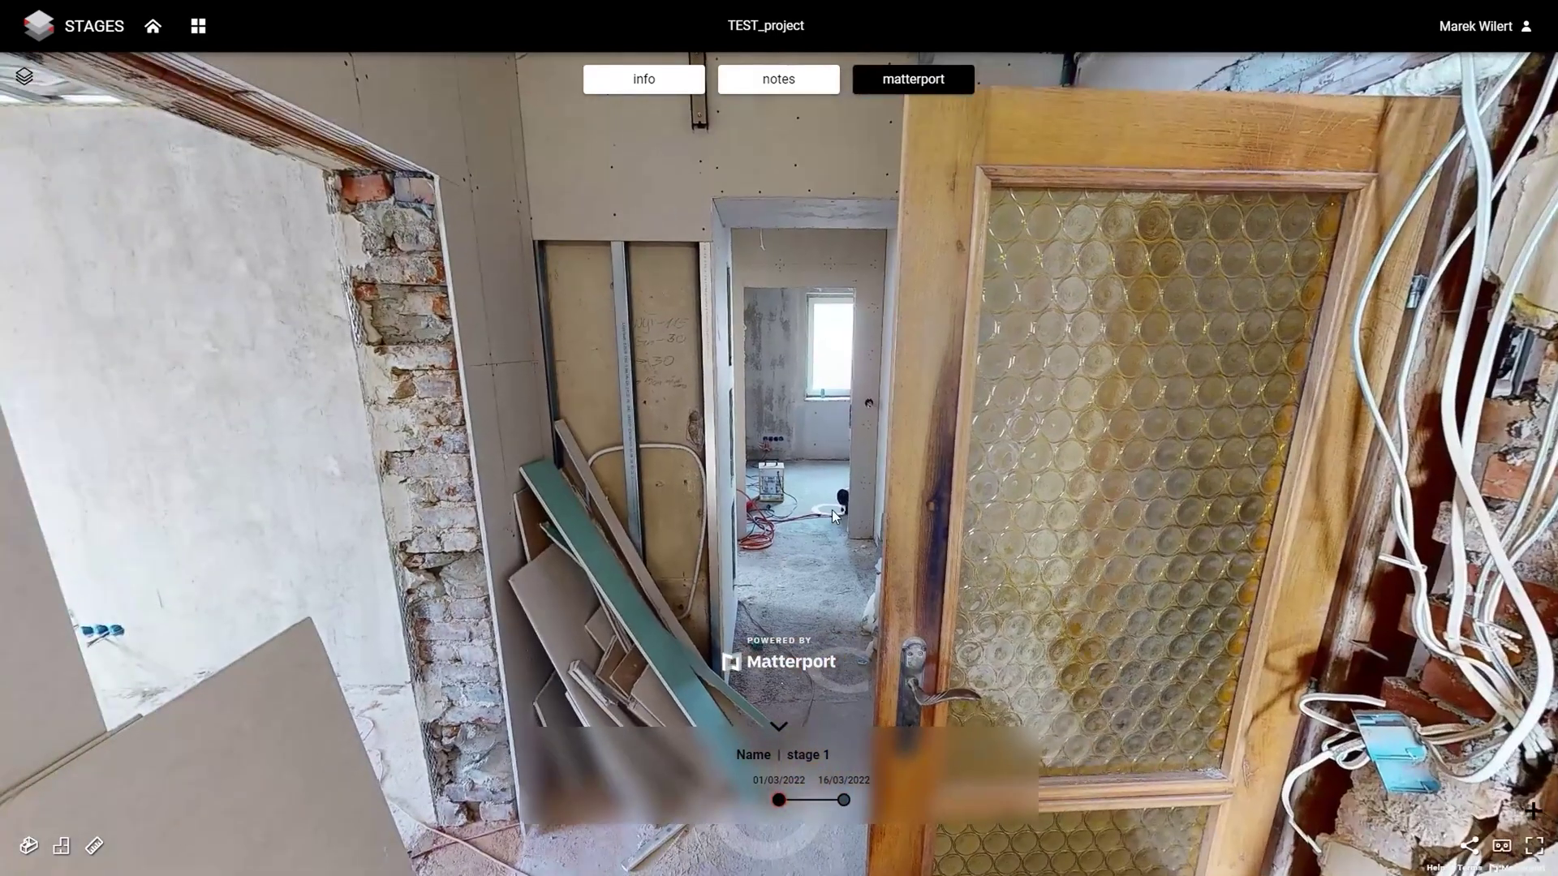
click(792, 581)
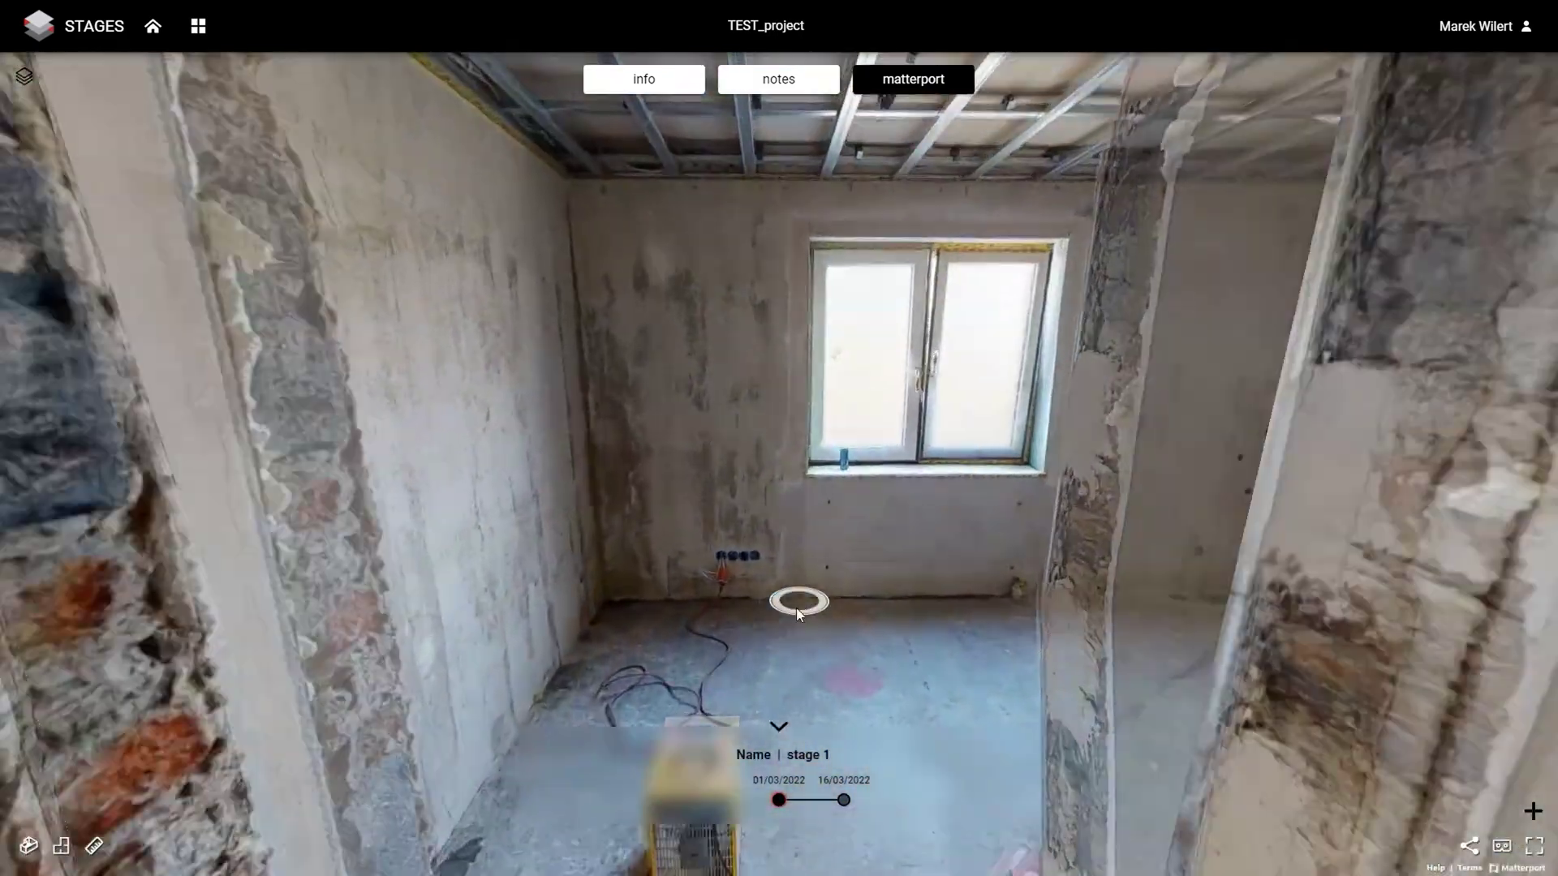
click(799, 607)
drag(251, 612, 259, 644)
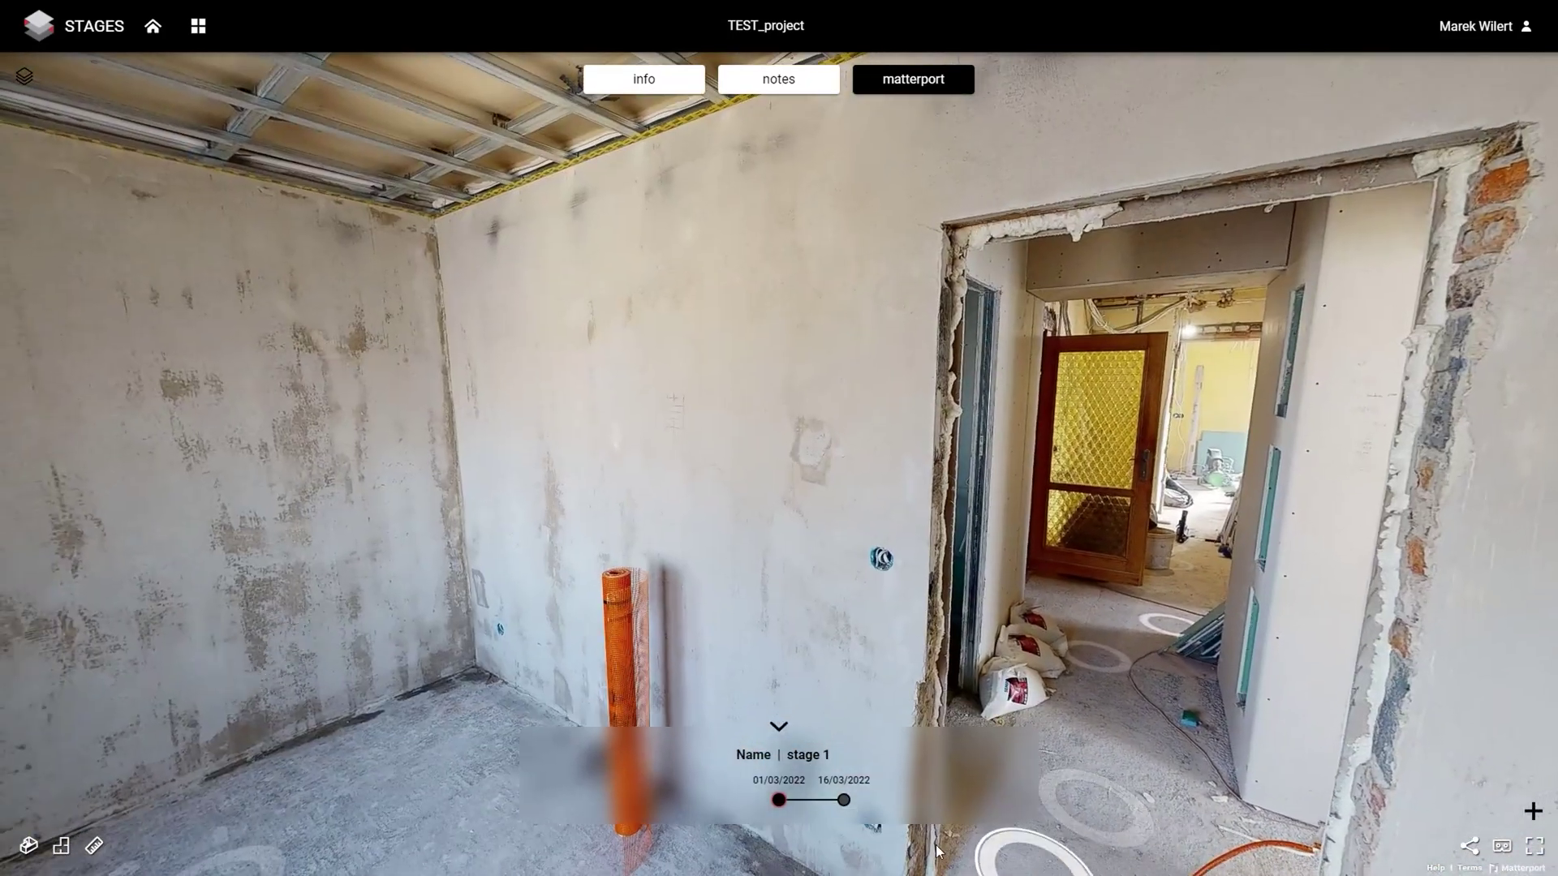
Return to stage 2 and walk down the hallway into the far room's white wall corner.
click(844, 800)
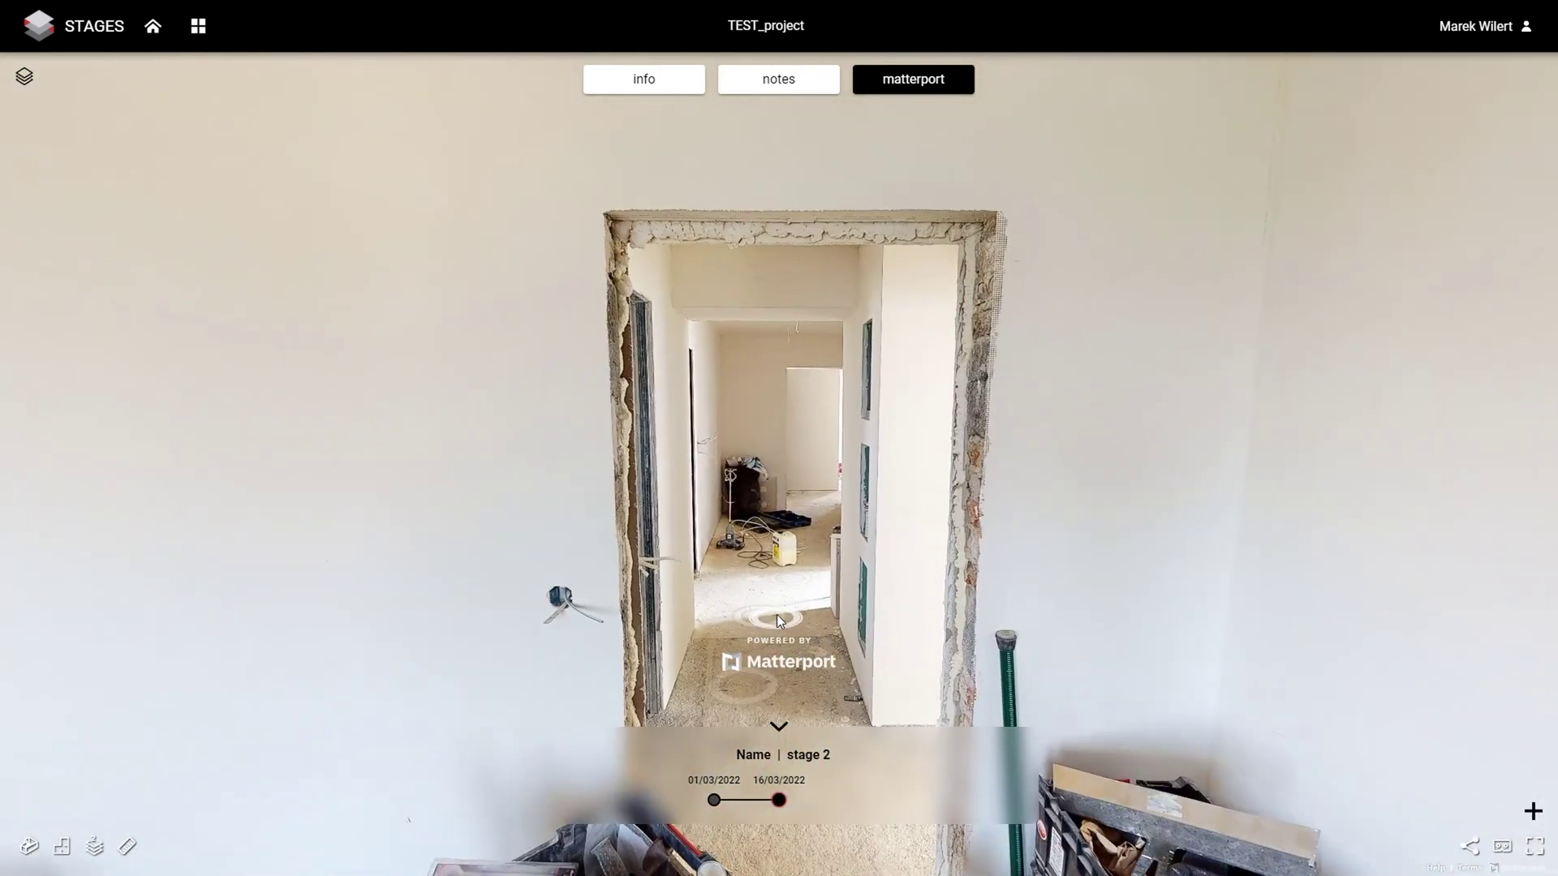
click(776, 614)
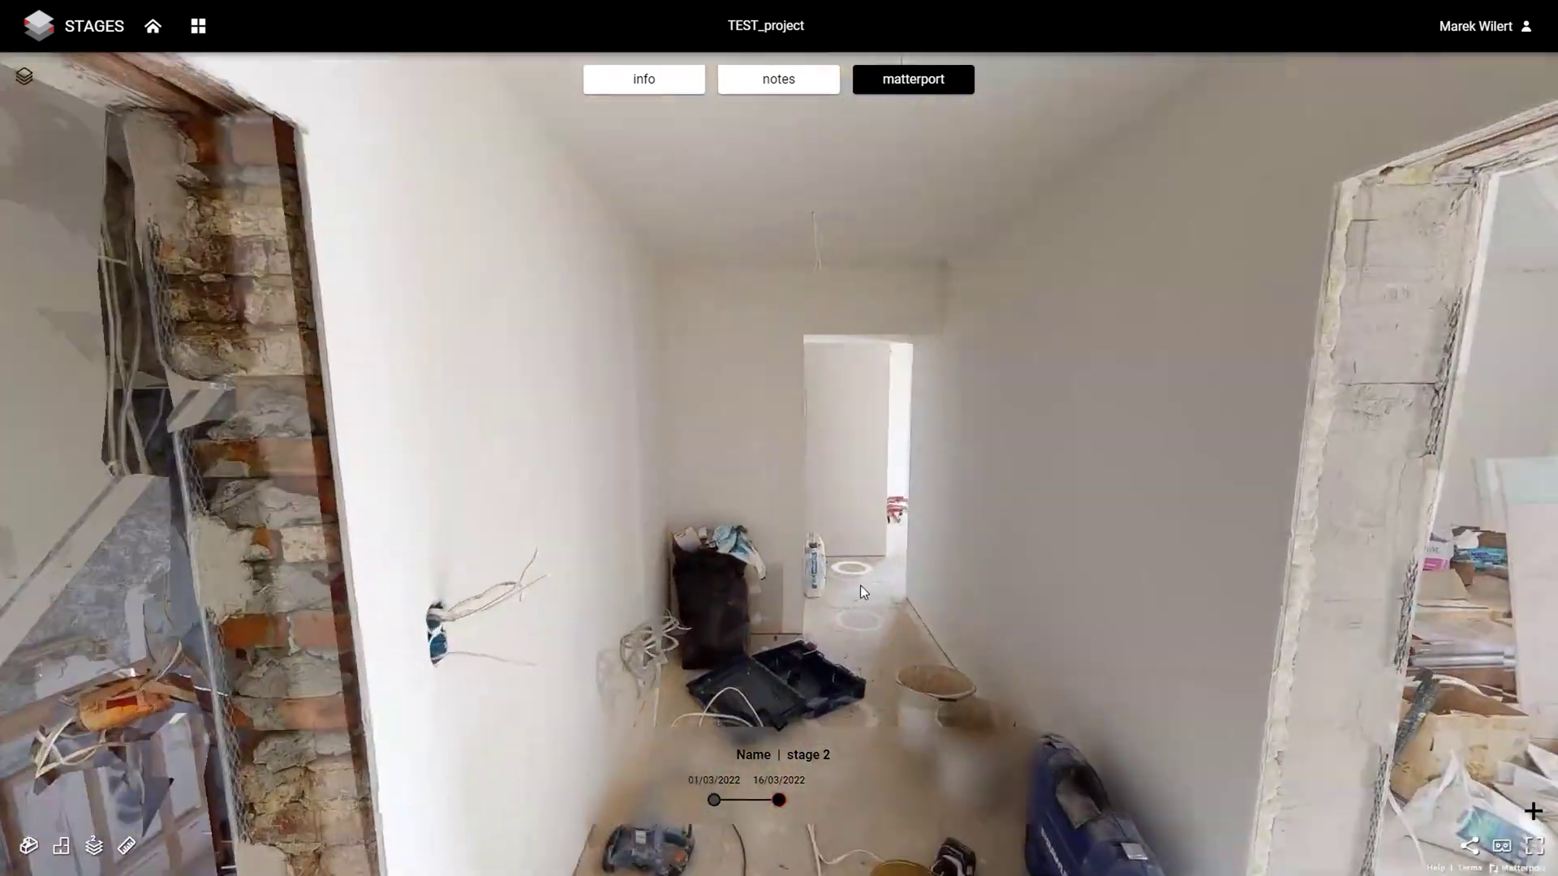
click(860, 586)
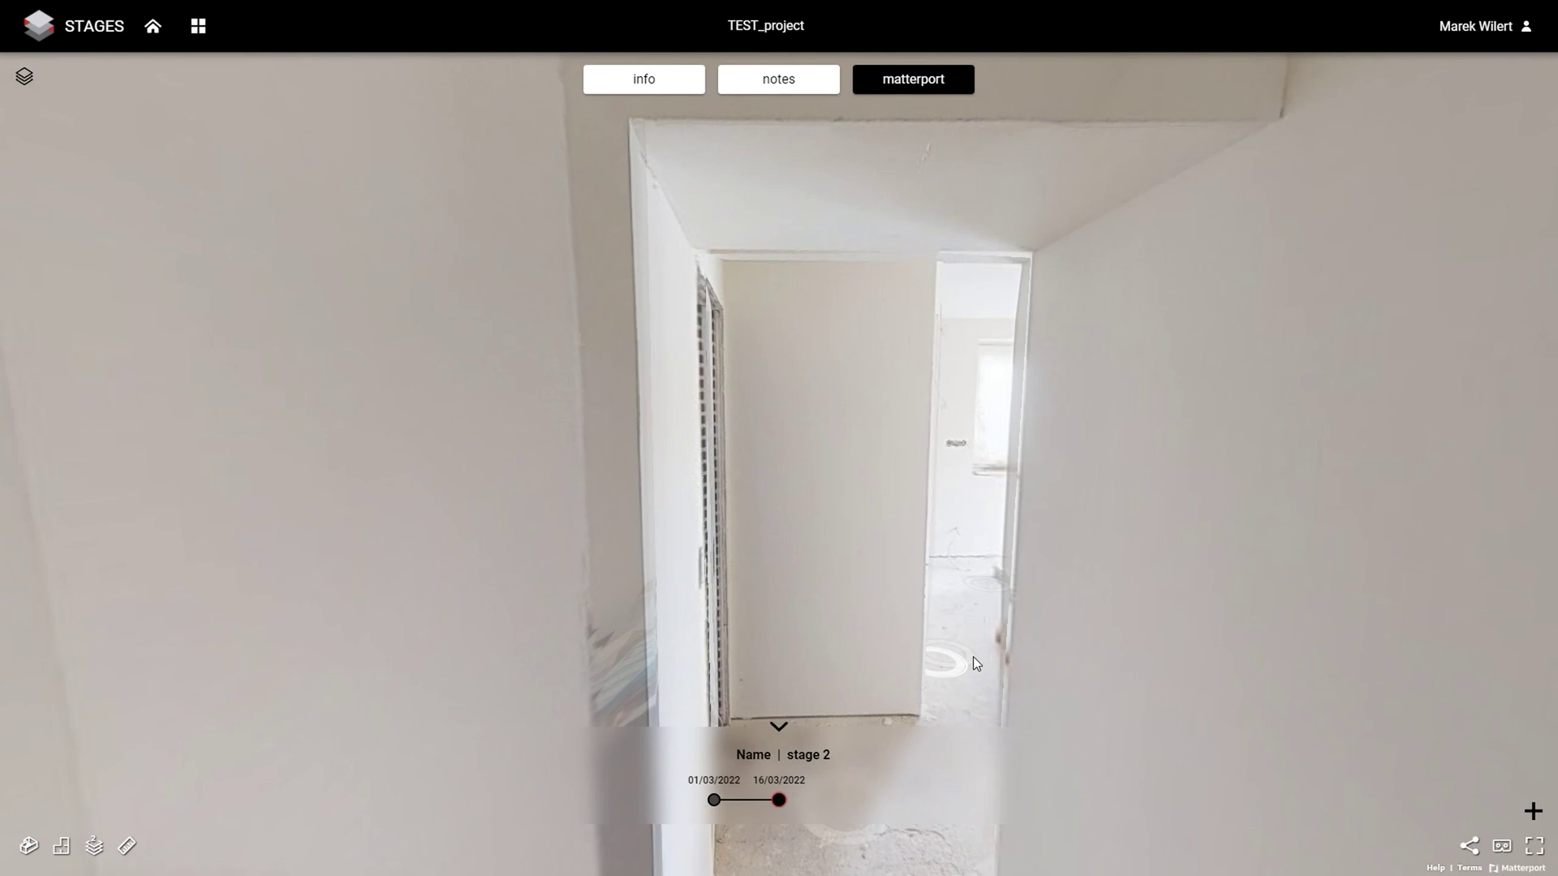
click(972, 655)
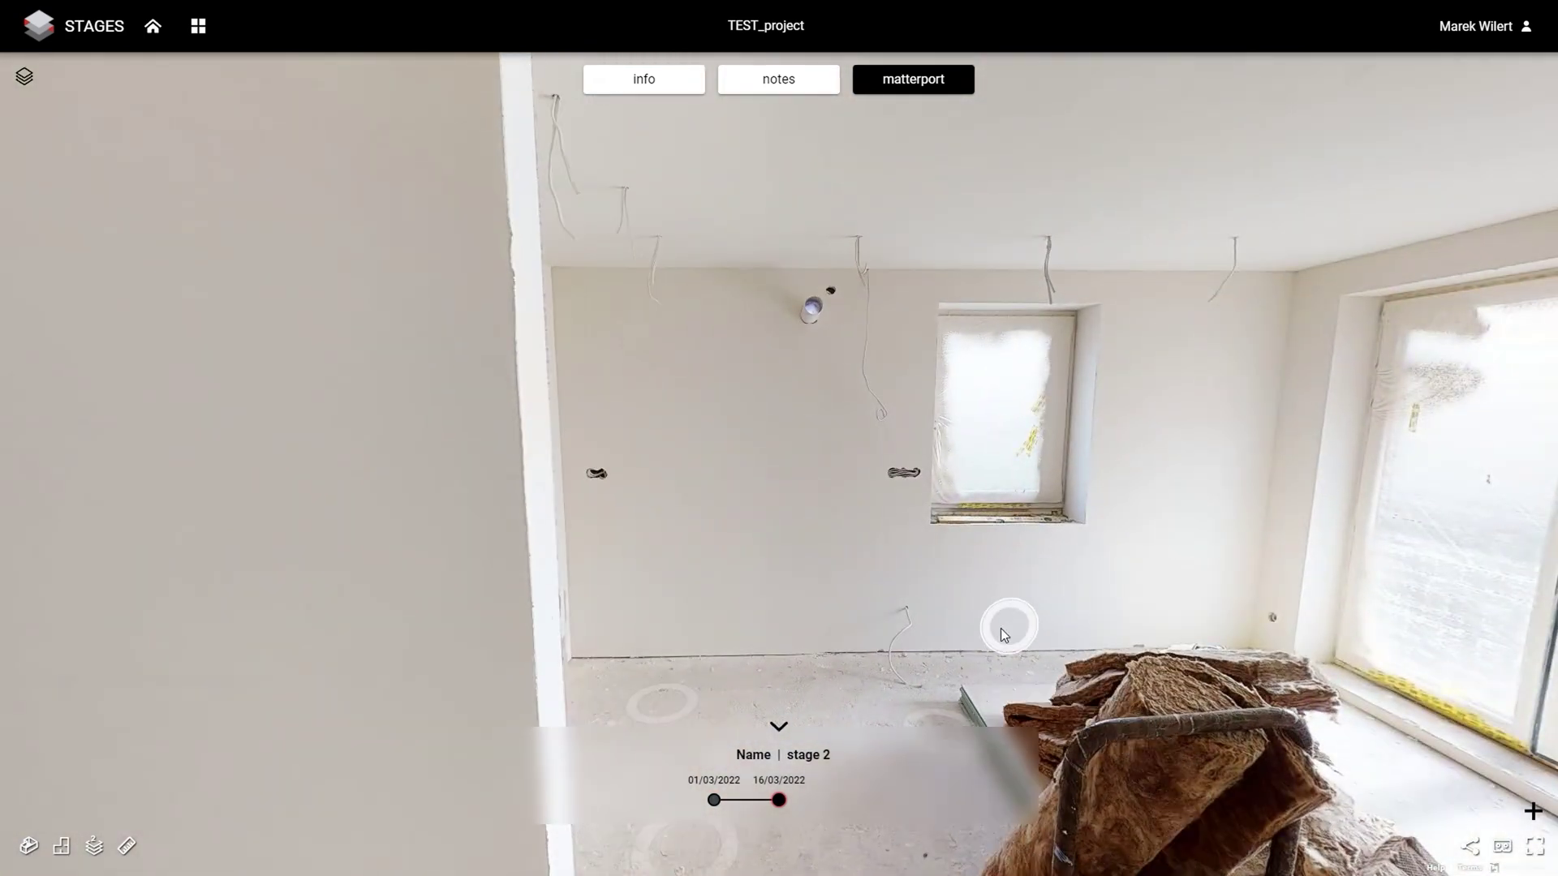
click(1008, 626)
click(876, 493)
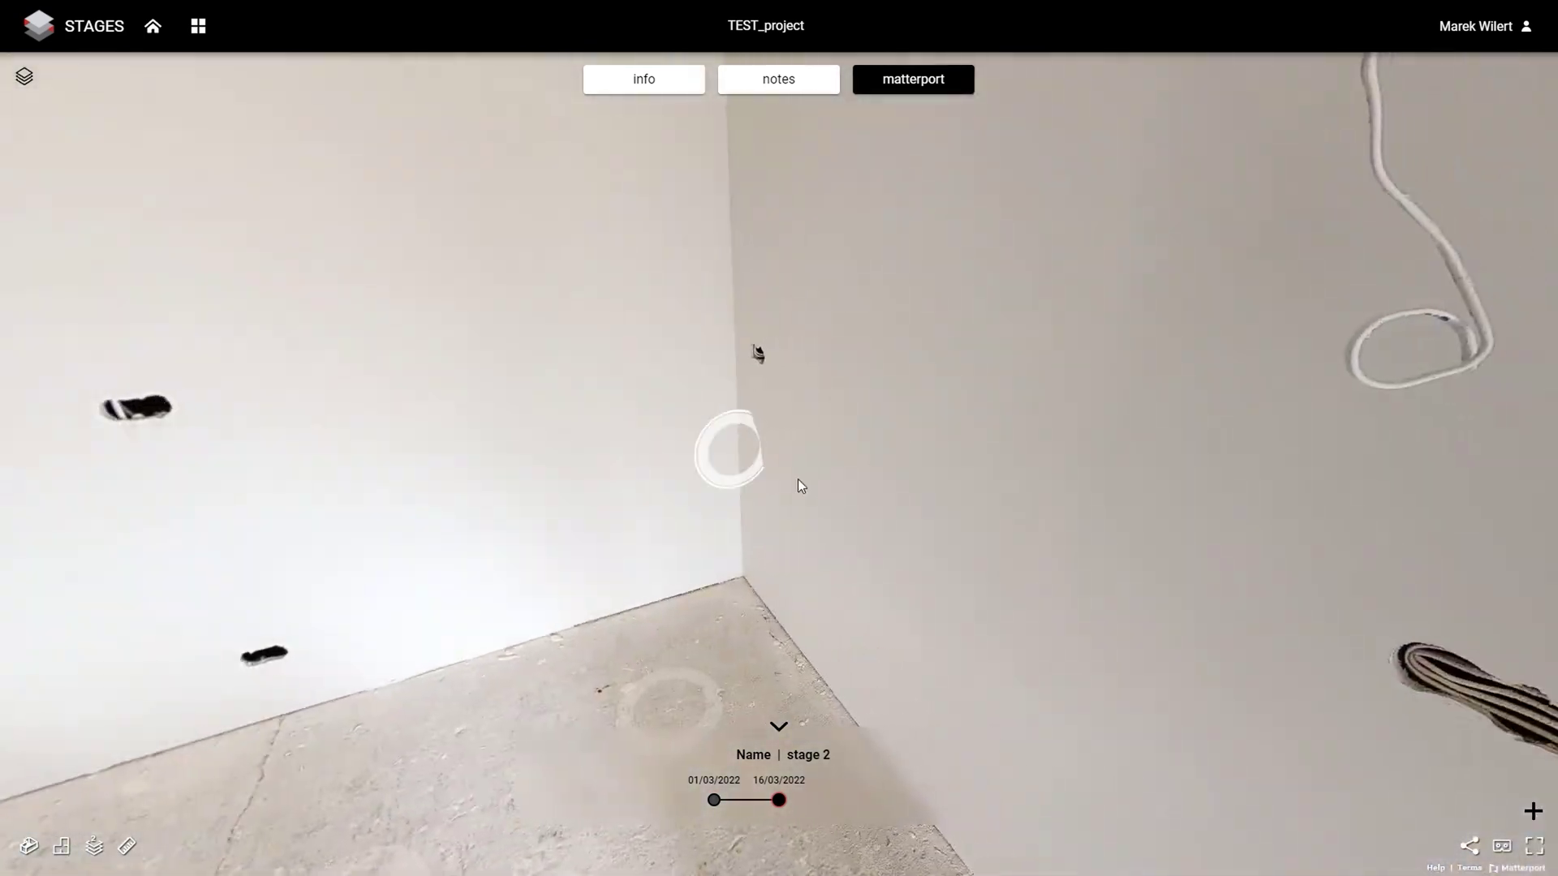